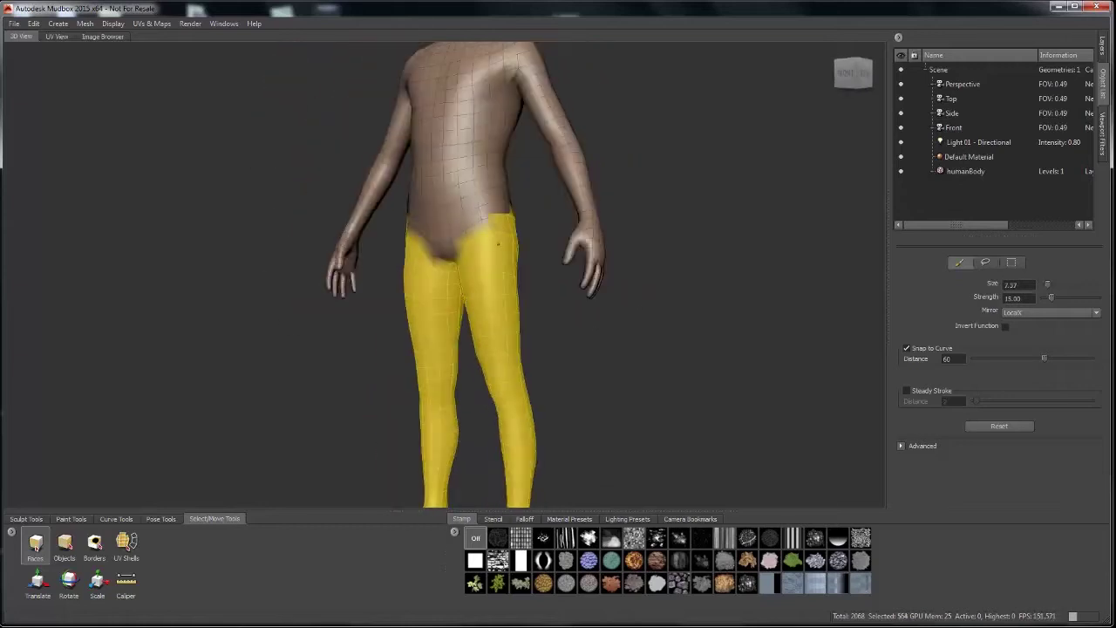
# - Finish selecting the faces of both legs and the hips on the humanBody mesh and delete them
pyautogui.moveTo(482, 284)
pyautogui.keyDown('alt'); pyautogui.mouseDown()
pyautogui.moveTo(533, 230)
pyautogui.moveTo(491, 266)
pyautogui.moveTo(668, 274)
pyautogui.moveTo(642, 229)
pyautogui.mouseUp(); pyautogui.keyUp('alt')
pyautogui.click(491, 266)
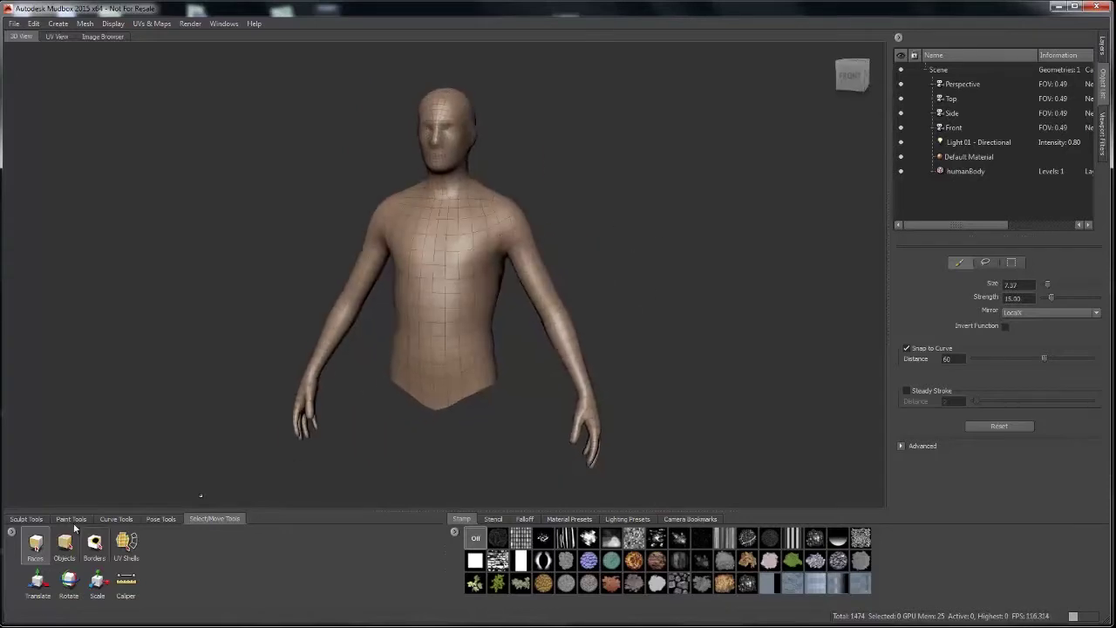
# - Enlarge and reshape the head with the Grab brush, broadening it and pulling the back of the skull outward
pyautogui.click(26, 518)
pyautogui.click(93, 542)
pyautogui.click(524, 518)
pyautogui.moveTo(516, 373)
pyautogui.keyDown('alt'); pyautogui.mouseDown()
pyautogui.moveTo(540, 349)
pyautogui.moveTo(471, 336)
pyautogui.mouseUp(); pyautogui.keyUp('alt')
pyautogui.keyDown('alt'); pyautogui.moveTo(366, 261); pyautogui.dragTo(393, 268); pyautogui.keyUp('alt')
pyautogui.press('Home')
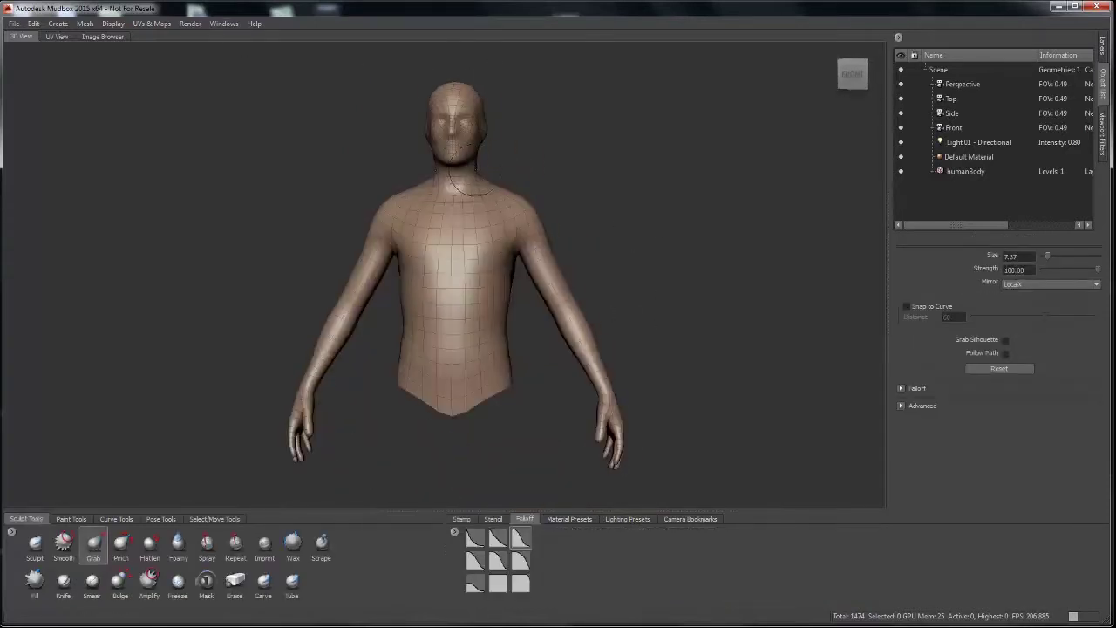
pyautogui.keyDown('alt'); pyautogui.moveTo(488, 162); pyautogui.dragTo(616, 188); pyautogui.keyUp('alt')
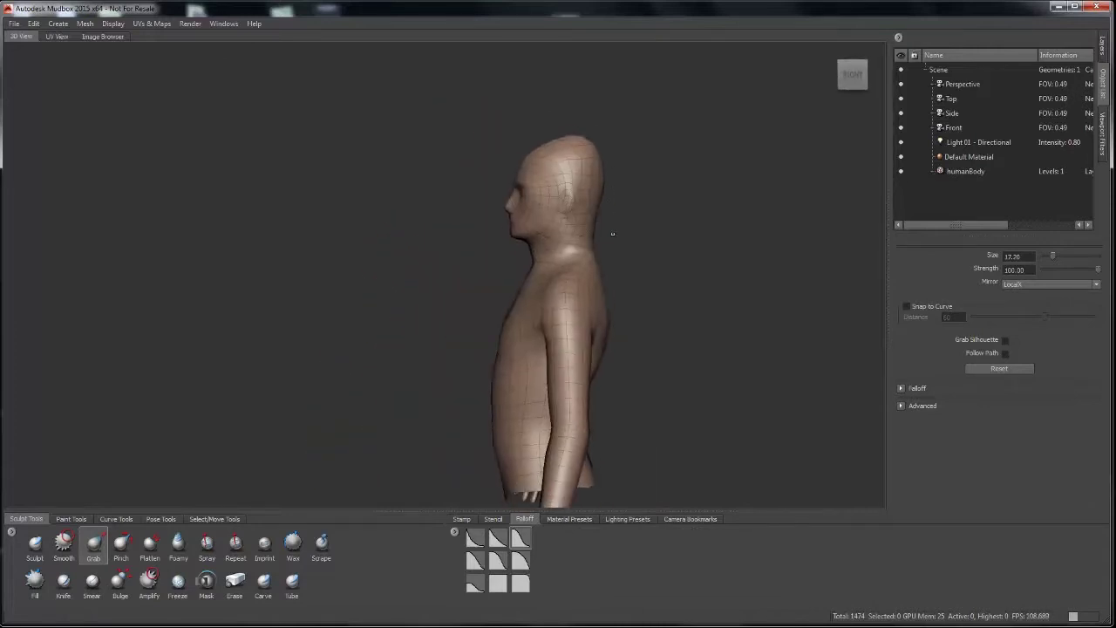
pyautogui.press('Home')
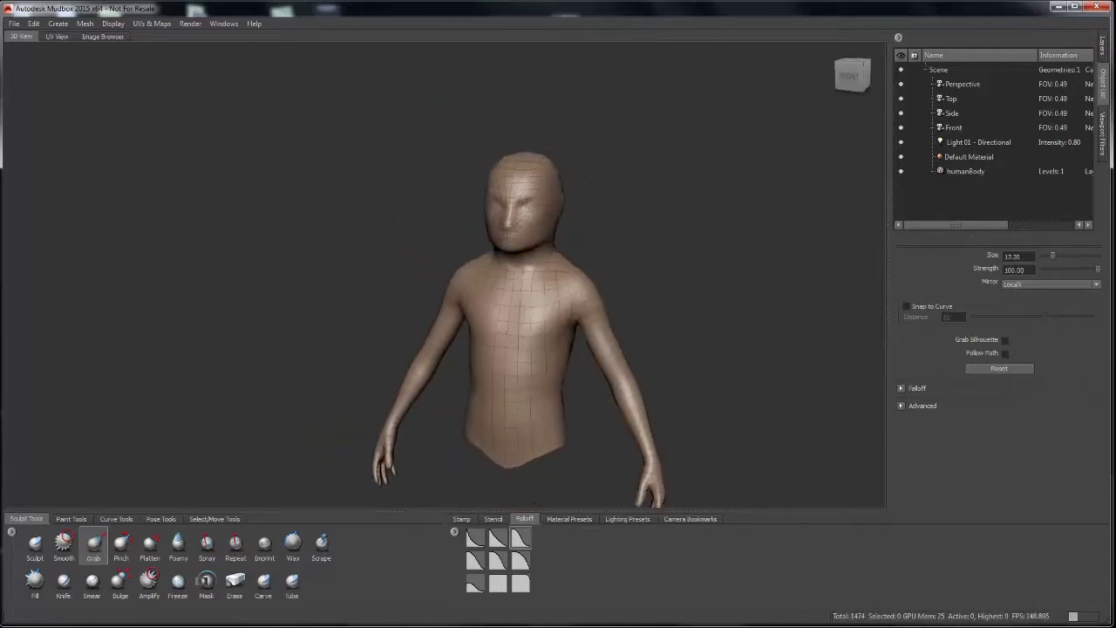
# - Thicken the arms with the Bulge brush, and pull the shoulders and lower torso backward with a large Grab brush
pyautogui.click(121, 579)
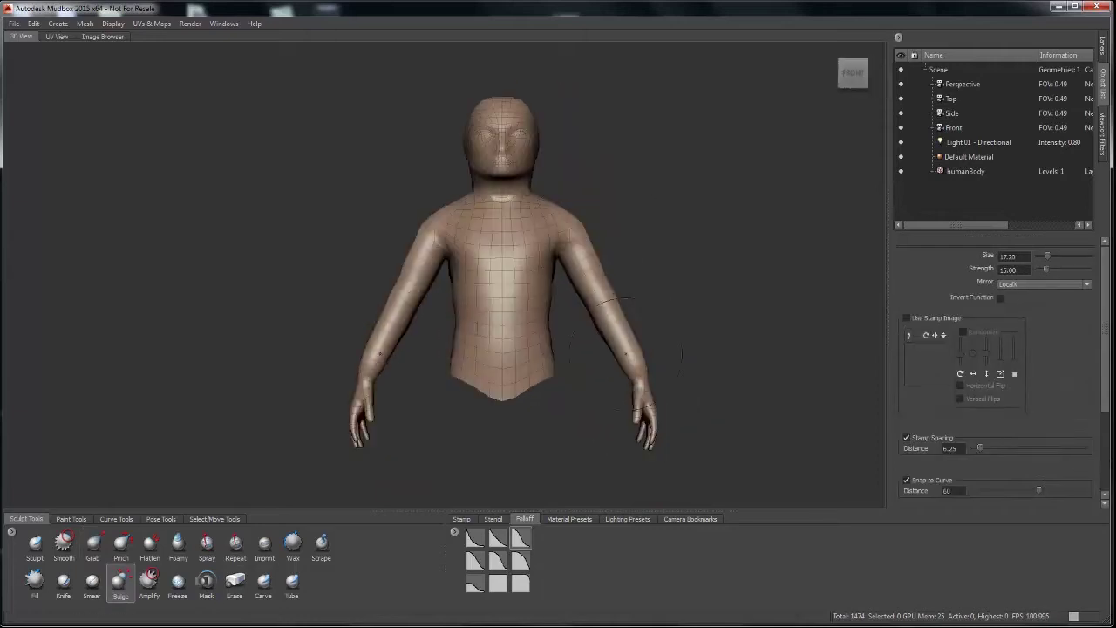
pyautogui.click(94, 543)
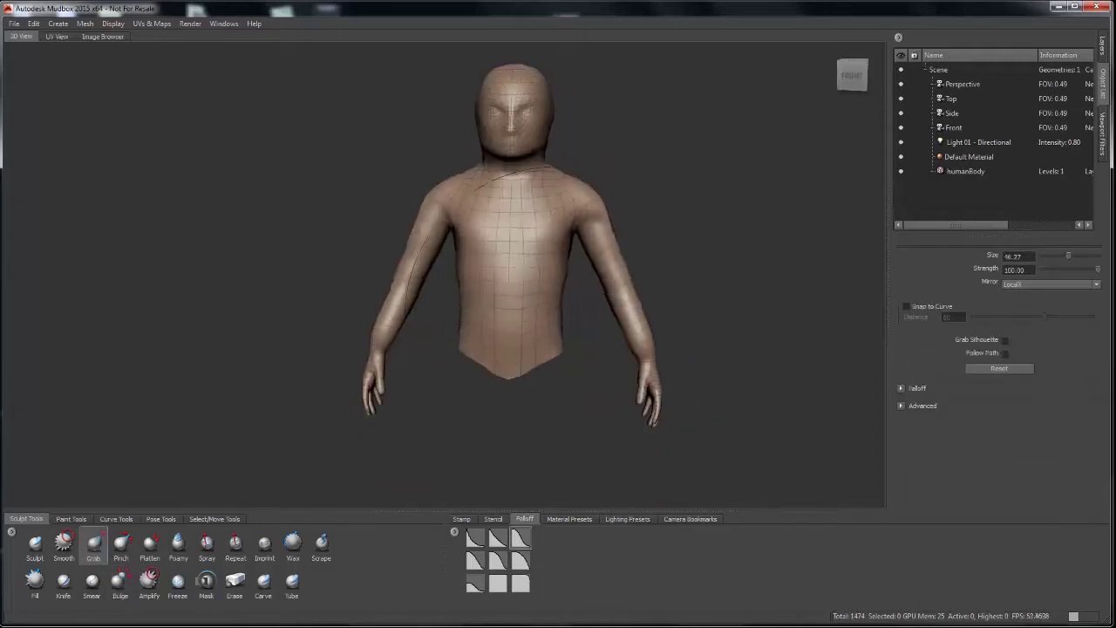
pyautogui.keyDown('alt'); pyautogui.moveTo(550, 218); pyautogui.dragTo(471, 275); pyautogui.keyUp('alt')
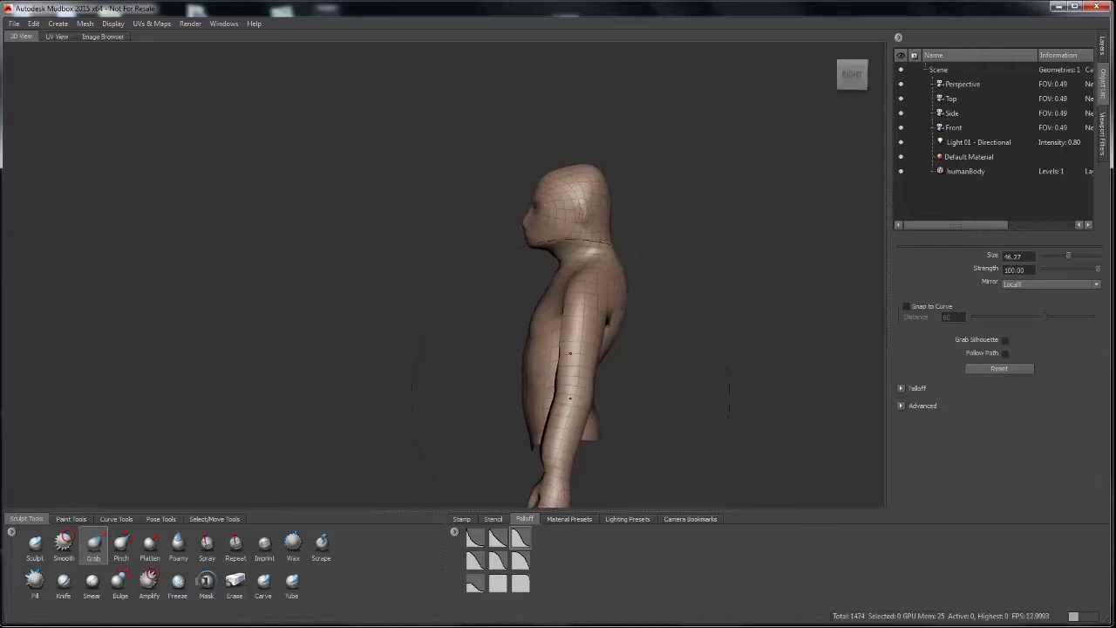
pyautogui.moveTo(610, 367); pyautogui.dragTo(650, 384)
# - Import the creature sketch as the Perspective camera's image plane and set its X translation to -1
pyautogui.rightClick(959, 84)
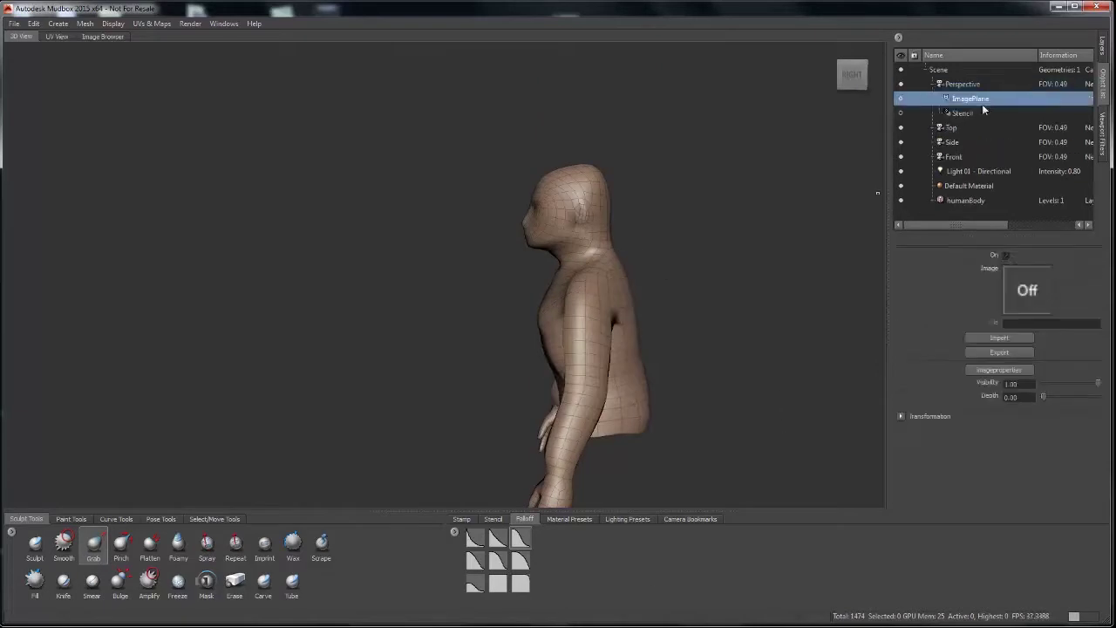
pyautogui.click(998, 337)
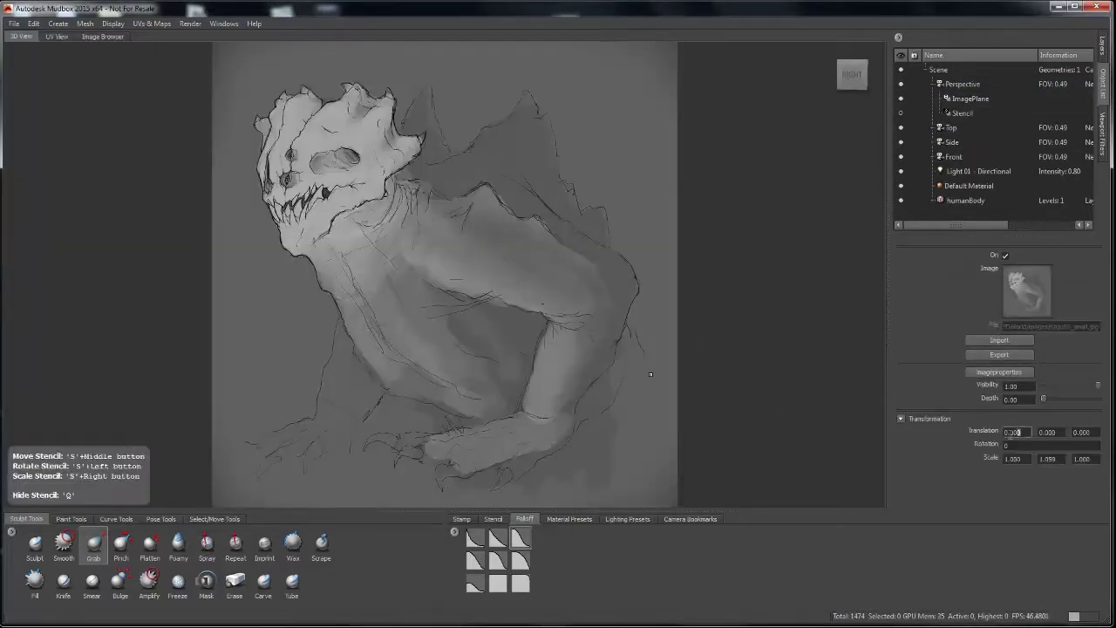
pyautogui.write('-1')
pyautogui.press('Return')
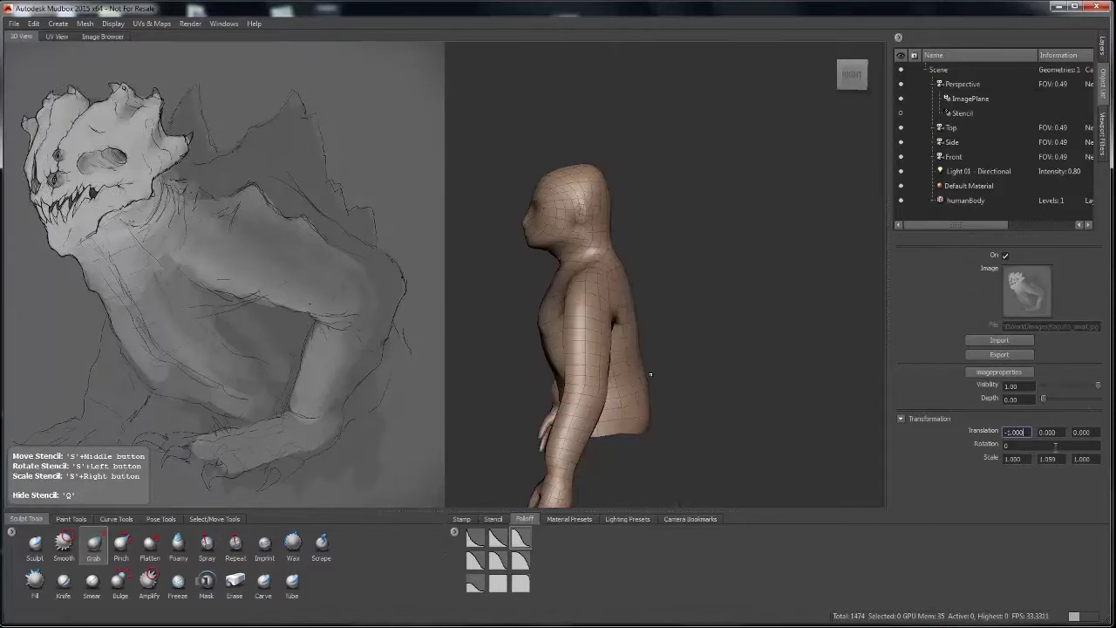
# - Scale the image plane uniformly to 0.5 and lower its visibility to about 0.41
pyautogui.click(1005, 459)
pyautogui.write('0.5')
pyautogui.press('Return')
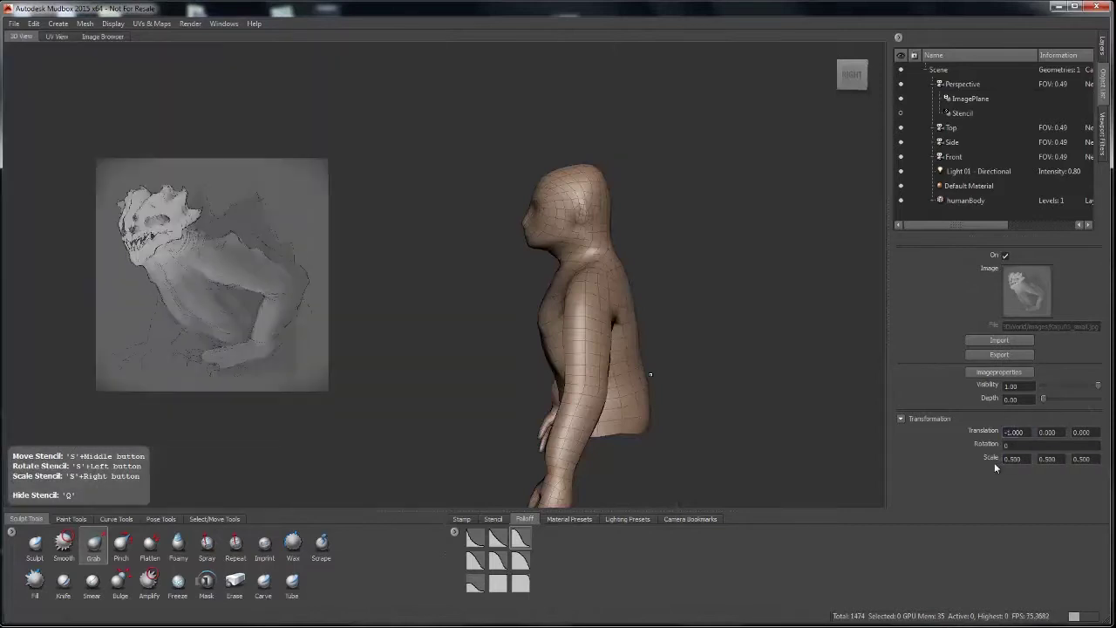
pyautogui.moveTo(1097, 385); pyautogui.dragTo(1064, 392)
# - Enlarge the forearms and hands with the Bulge brush at strength 2
pyautogui.keyDown('alt'); pyautogui.moveTo(663, 349); pyautogui.dragTo(576, 349); pyautogui.keyUp('alt')
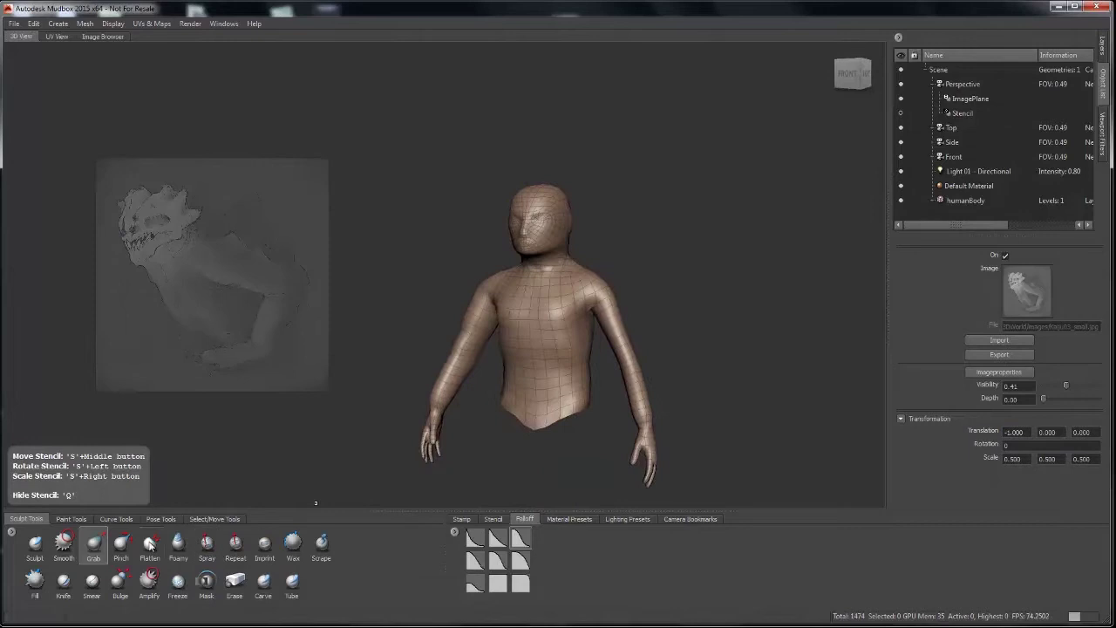
pyautogui.click(120, 583)
pyautogui.keyDown('alt'); pyautogui.moveTo(558, 401); pyautogui.dragTo(558, 305, button='middle'); pyautogui.keyUp('alt')
pyautogui.moveTo(541, 313)
pyautogui.keyDown('alt'); pyautogui.mouseDown()
pyautogui.moveTo(652, 332)
pyautogui.moveTo(610, 303)
pyautogui.moveTo(541, 305)
pyautogui.mouseUp(); pyautogui.keyUp('alt')
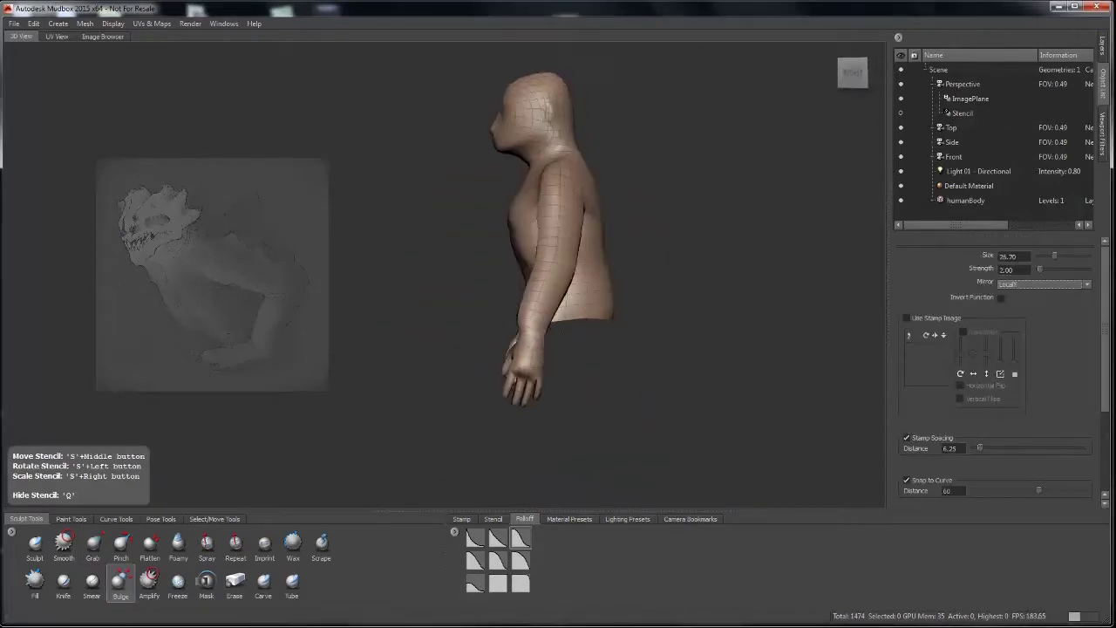
# - Move the hands forward and down with Grab to lengthen the arms, and enlarge the hands with Bulge
pyautogui.click(93, 545)
pyautogui.moveTo(519, 366); pyautogui.dragTo(527, 366)
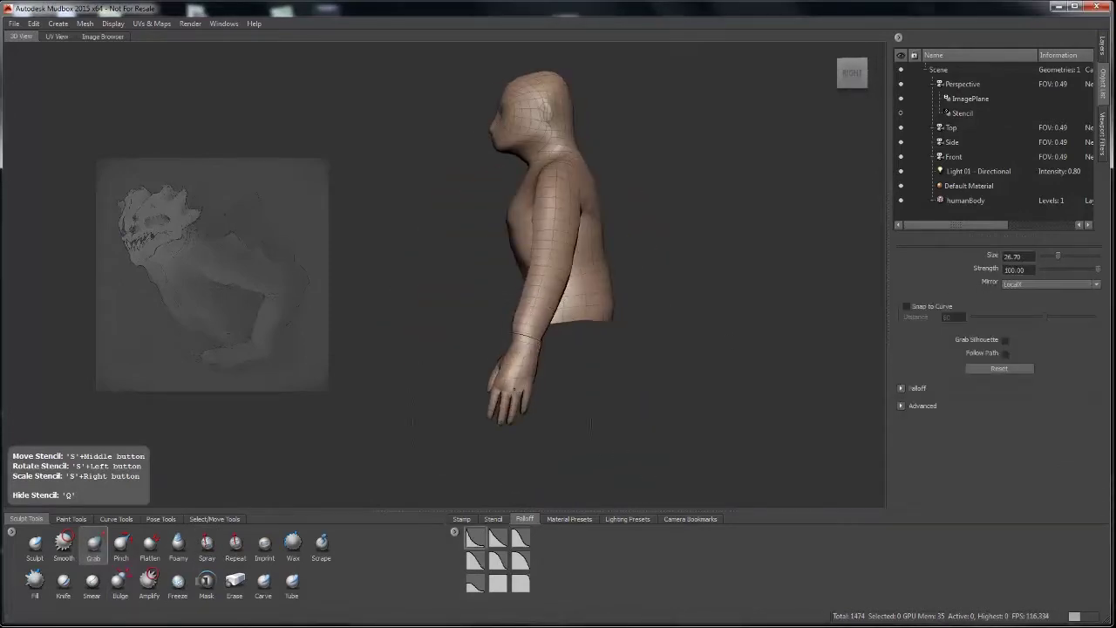
pyautogui.keyDown('alt'); pyautogui.moveTo(523, 305); pyautogui.dragTo(697, 305); pyautogui.keyUp('alt')
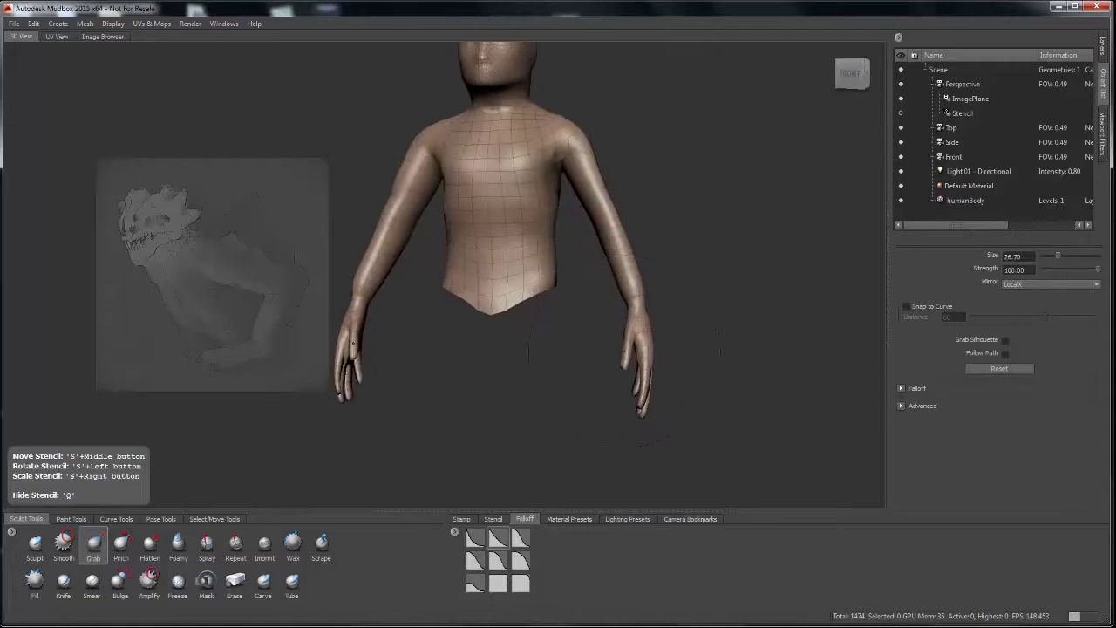
pyautogui.click(121, 581)
pyautogui.moveTo(611, 331)
pyautogui.keyDown('alt'); pyautogui.mouseDown()
pyautogui.moveTo(710, 331)
pyautogui.moveTo(558, 332)
pyautogui.moveTo(545, 305)
pyautogui.moveTo(603, 267)
pyautogui.moveTo(576, 209)
pyautogui.mouseUp(); pyautogui.keyUp('alt')
# - Pull the shoulders up and outward with the Grab brush to give them a broader, squarer shape
pyautogui.click(93, 543)
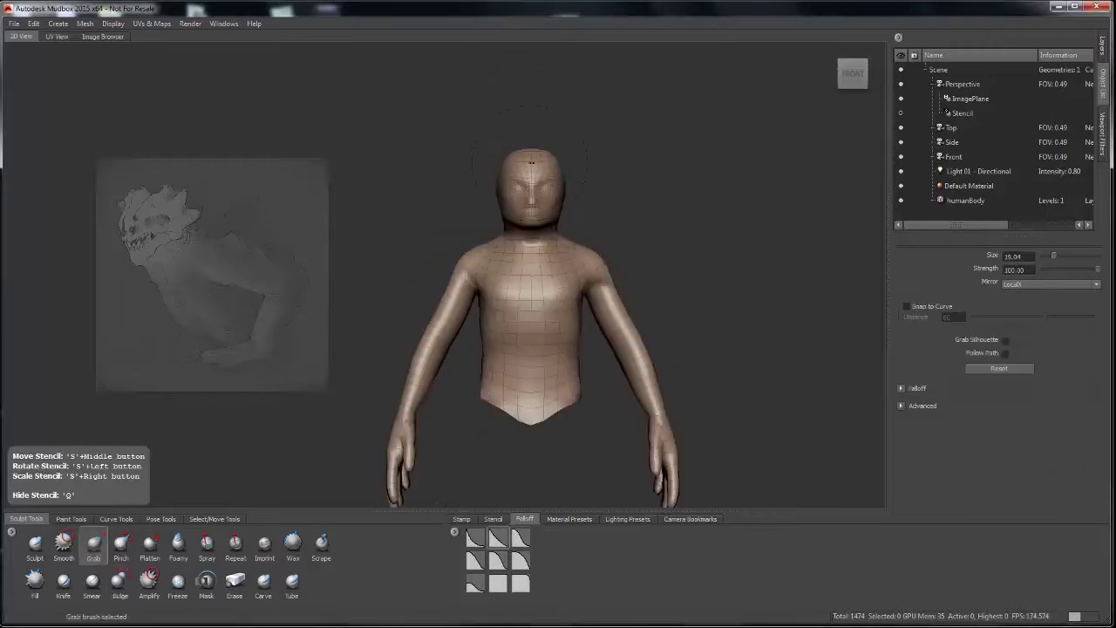
pyautogui.moveTo(440, 305); pyautogui.dragTo(447, 309)
pyautogui.moveTo(741, 314)
pyautogui.keyDown('alt'); pyautogui.mouseDown()
pyautogui.moveTo(628, 348)
pyautogui.moveTo(567, 383)
pyautogui.mouseUp(); pyautogui.keyUp('alt')
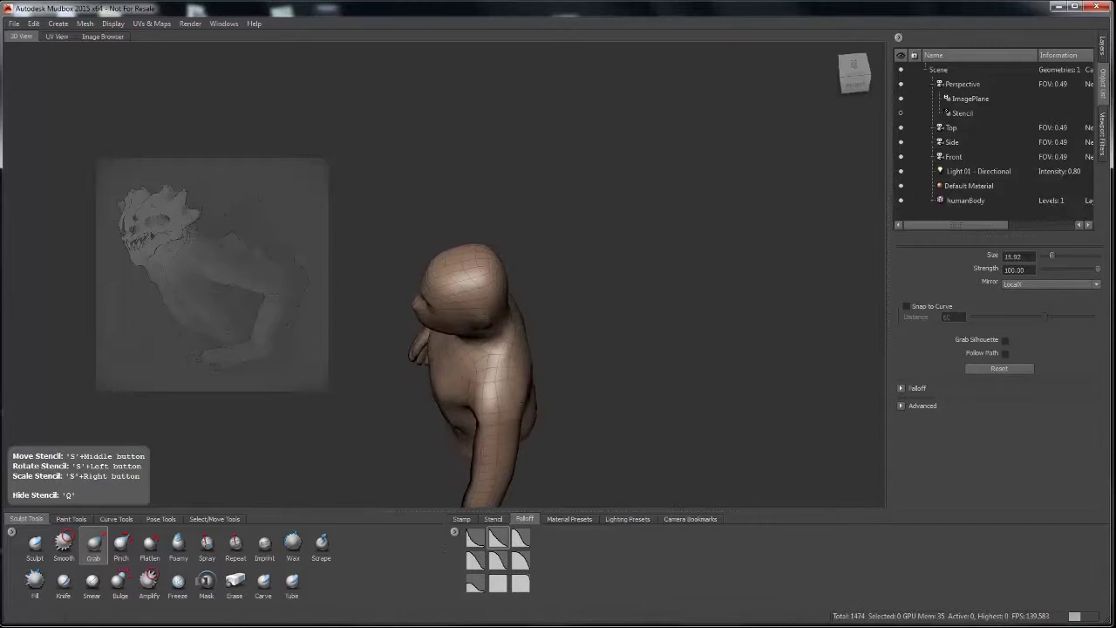
pyautogui.keyDown('alt'); pyautogui.moveTo(673, 438); pyautogui.dragTo(650, 358); pyautogui.keyUp('alt')
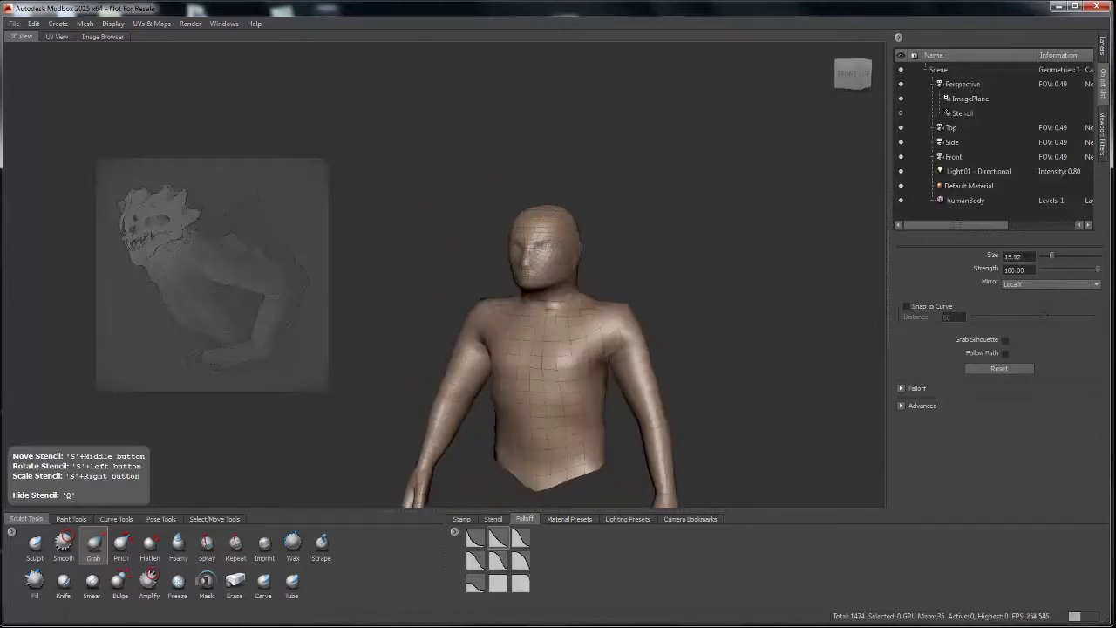
# - Build up two symmetrical ridges along the shoulder blades on the back with the Sculpt brush at strength 15
pyautogui.keyDown('alt'); pyautogui.moveTo(594, 284); pyautogui.dragTo(454, 280); pyautogui.keyUp('alt')
pyautogui.keyDown('alt'); pyautogui.moveTo(543, 305); pyautogui.dragTo(653, 254); pyautogui.keyUp('alt')
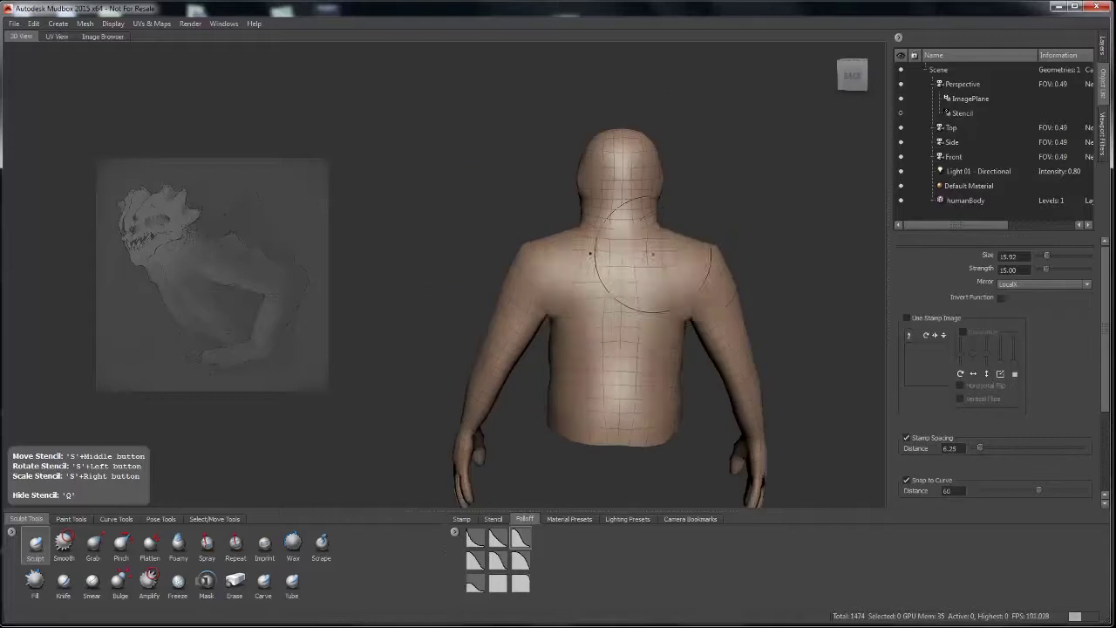
pyautogui.moveTo(650, 409)
pyautogui.keyDown('alt'); pyautogui.mouseDown()
pyautogui.moveTo(662, 384)
pyautogui.moveTo(593, 340)
pyautogui.moveTo(664, 302)
pyautogui.moveTo(616, 436)
pyautogui.mouseUp(); pyautogui.keyUp('alt')
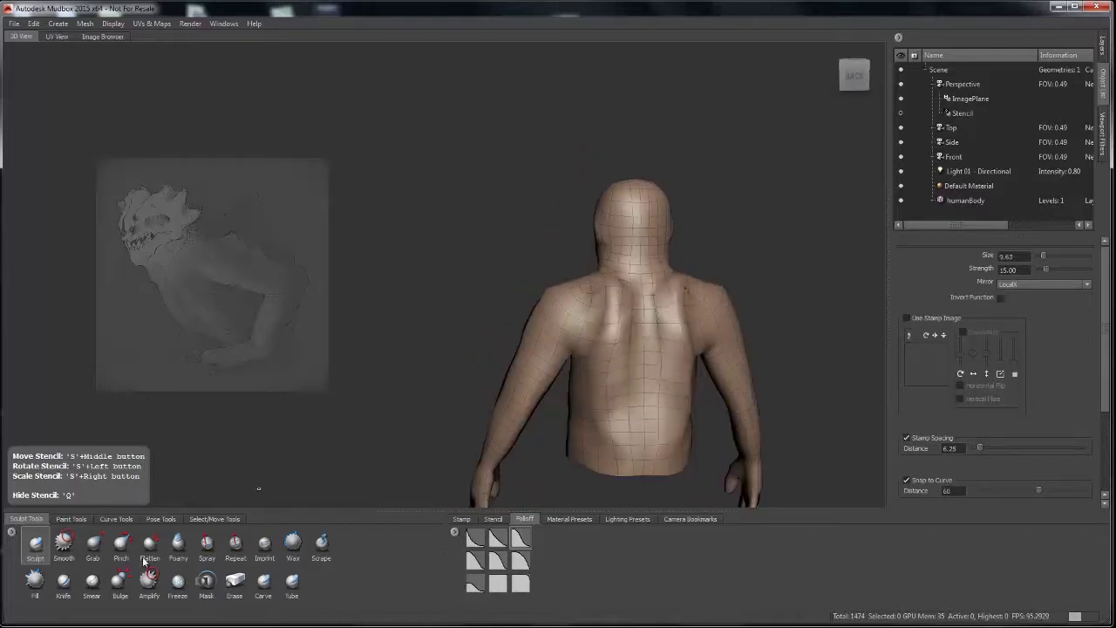
# - Pull the upper ends of the back ridges up behind the neck and start raising the head's upper corners with Grab
pyautogui.click(93, 545)
pyautogui.moveTo(645, 262)
pyautogui.keyDown('alt'); pyautogui.mouseDown()
pyautogui.moveTo(670, 217)
pyautogui.moveTo(603, 273)
pyautogui.moveTo(680, 263)
pyautogui.moveTo(571, 279)
pyautogui.moveTo(602, 249)
pyautogui.moveTo(562, 252)
pyautogui.mouseUp(); pyautogui.keyUp('alt')
pyautogui.keyDown('alt'); pyautogui.moveTo(563, 253); pyautogui.dragTo(592, 224, button='right'); pyautogui.keyUp('alt')
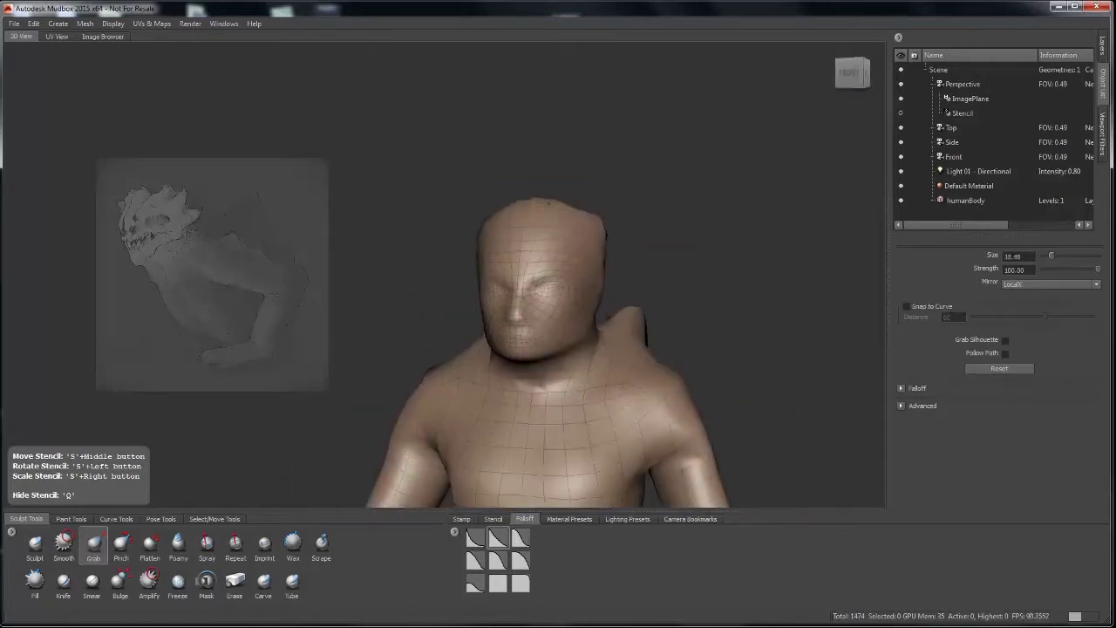
# - Shape the head with Grab by pulling out pointed crests at the rear crown and spikes behind the cheeks
pyautogui.keyDown('alt'); pyautogui.moveTo(552, 202); pyautogui.dragTo(725, 273); pyautogui.keyUp('alt')
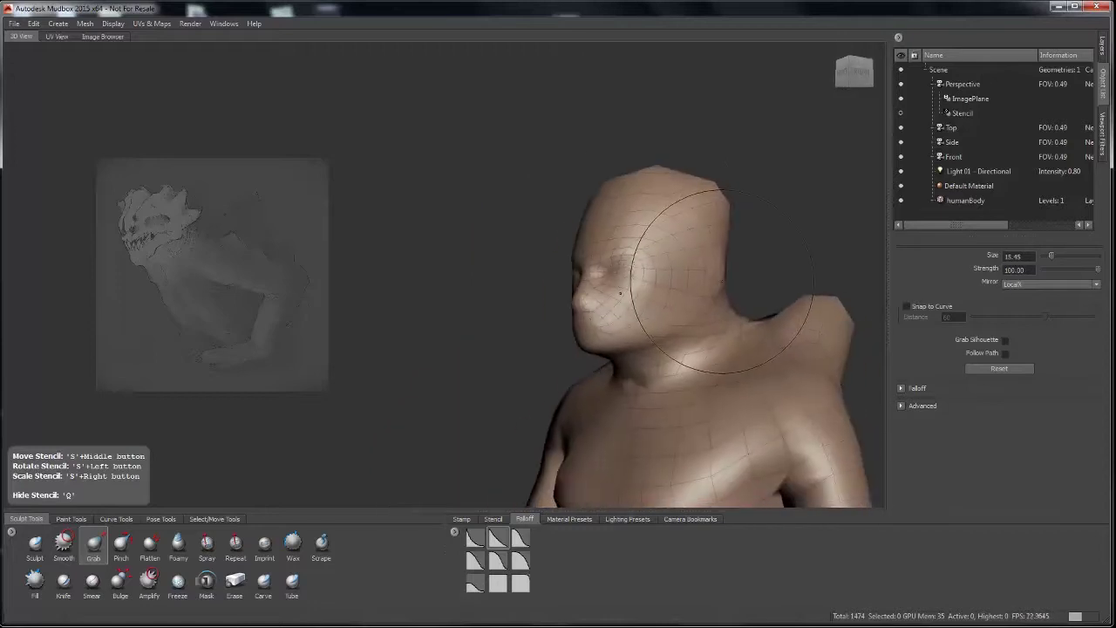
pyautogui.moveTo(620, 293)
pyautogui.keyDown('alt'); pyautogui.mouseDown()
pyautogui.moveTo(541, 187)
pyautogui.moveTo(562, 165)
pyautogui.mouseUp(); pyautogui.keyUp('alt')
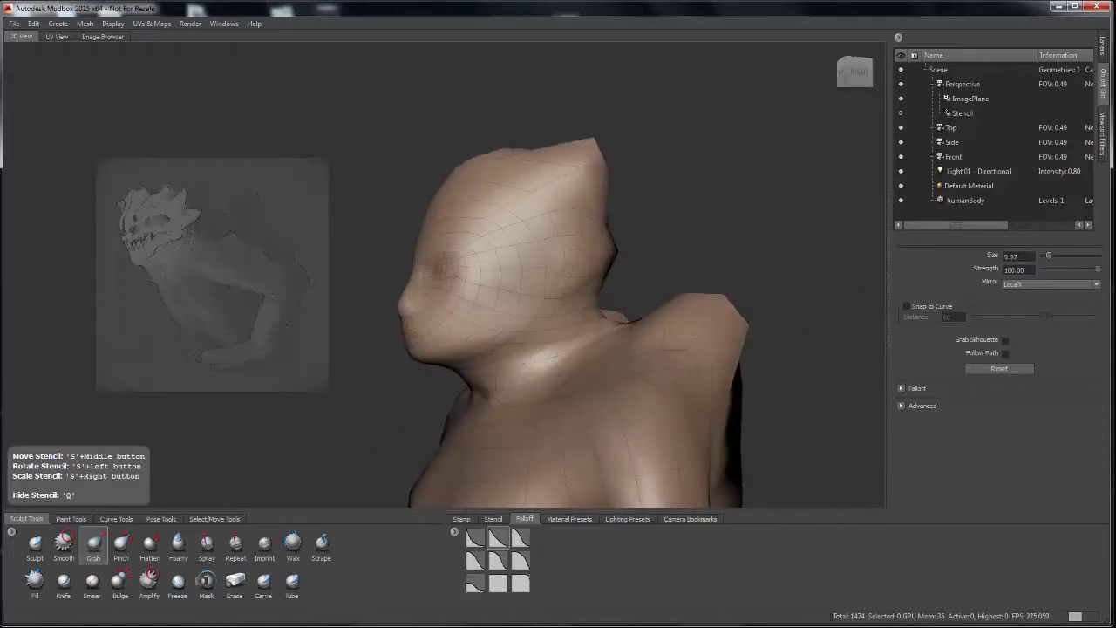
pyautogui.moveTo(546, 303)
pyautogui.keyDown('alt'); pyautogui.mouseDown()
pyautogui.moveTo(659, 292)
pyautogui.moveTo(634, 257)
pyautogui.mouseUp(); pyautogui.keyUp('alt')
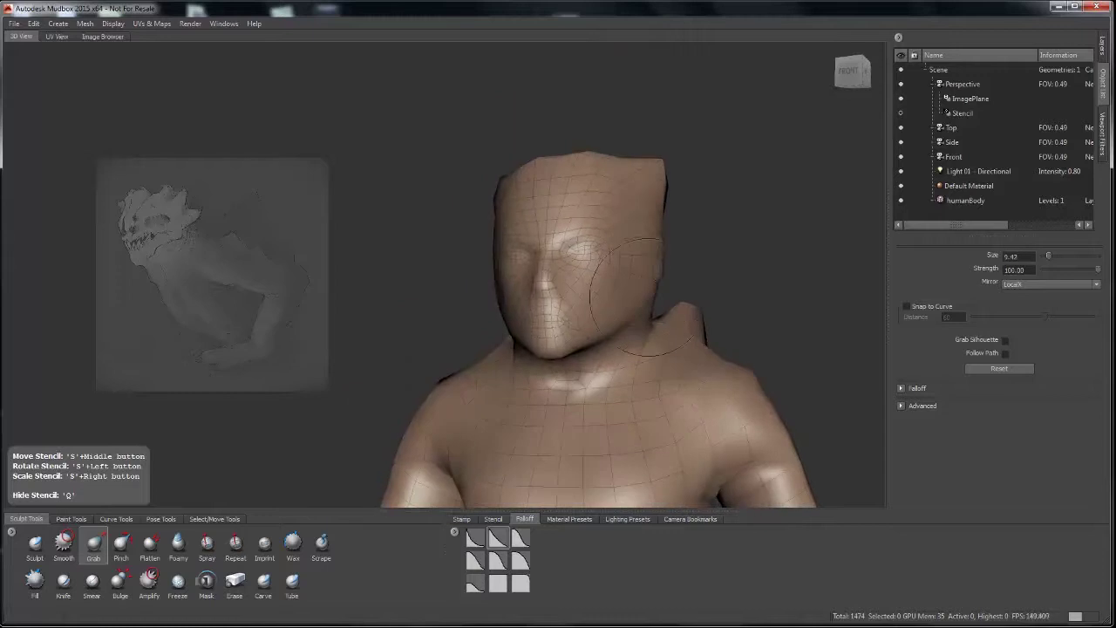
pyautogui.keyDown('alt'); pyautogui.moveTo(626, 297); pyautogui.dragTo(689, 288); pyautogui.keyUp('alt')
pyautogui.moveTo(529, 325)
pyautogui.keyDown('alt'); pyautogui.mouseDown()
pyautogui.moveTo(584, 318)
pyautogui.moveTo(523, 336)
pyautogui.moveTo(567, 170)
pyautogui.moveTo(611, 200)
pyautogui.mouseUp(); pyautogui.keyUp('alt')
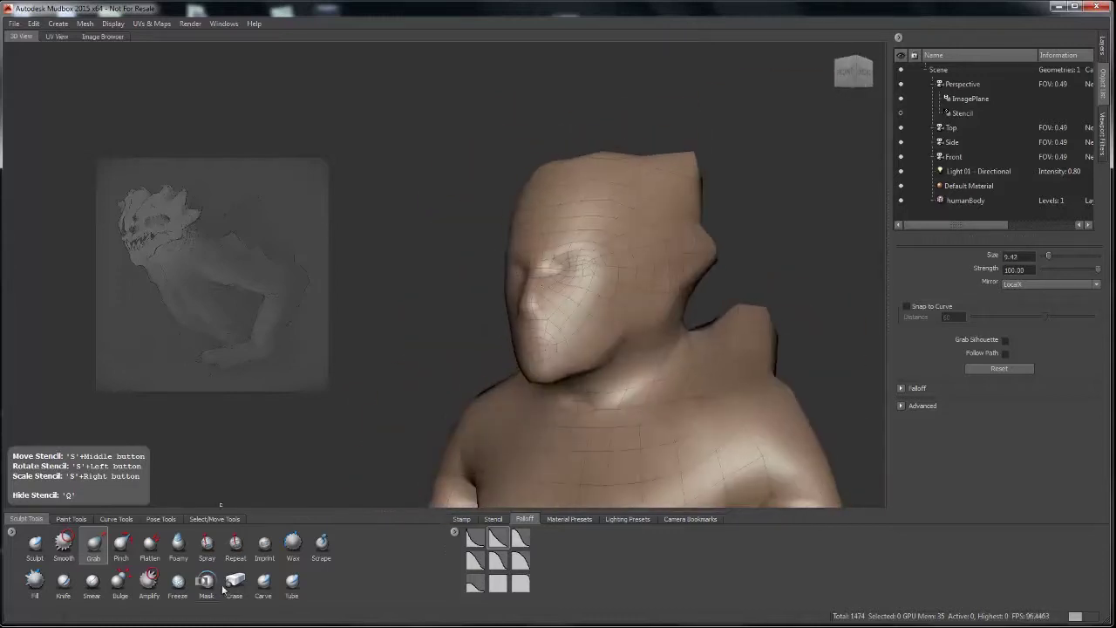
# - Carve a mouth line into the face and reshape the jaw and chin profile with the Grab brush
pyautogui.click(264, 581)
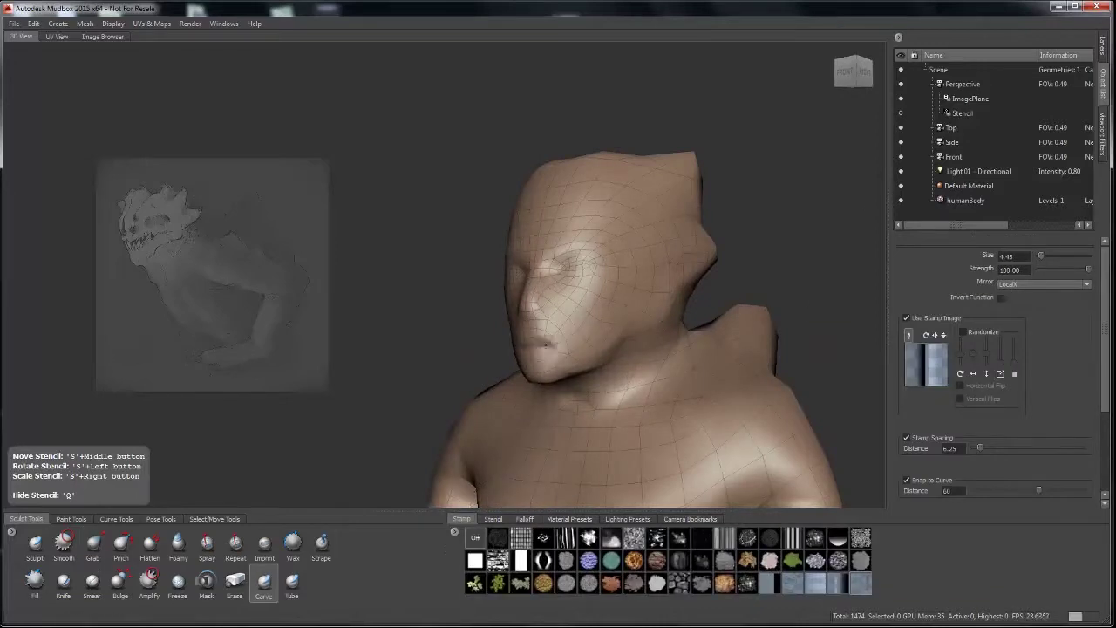
pyautogui.moveTo(558, 322)
pyautogui.keyDown('alt'); pyautogui.mouseDown()
pyautogui.moveTo(497, 326)
pyautogui.moveTo(628, 314)
pyautogui.moveTo(554, 313)
pyautogui.moveTo(523, 366)
pyautogui.mouseUp(); pyautogui.keyUp('alt')
pyautogui.click(93, 545)
pyautogui.click(525, 519)
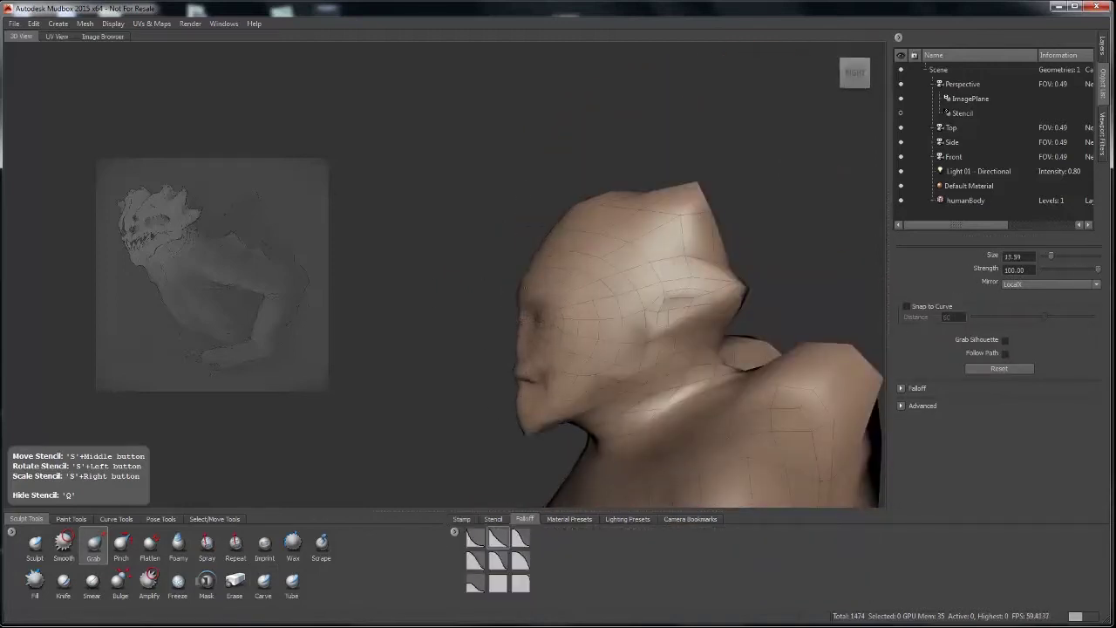
# - Strengthen the long ridges down the back and fill out the upper body using the Sculpt, Grab and Bulge brushes
pyautogui.moveTo(540, 315)
pyautogui.keyDown('alt'); pyautogui.mouseDown()
pyautogui.moveTo(593, 324)
pyautogui.moveTo(579, 305)
pyautogui.moveTo(587, 291)
pyautogui.moveTo(558, 288)
pyautogui.moveTo(558, 319)
pyautogui.moveTo(514, 322)
pyautogui.moveTo(593, 296)
pyautogui.moveTo(540, 288)
pyautogui.moveTo(568, 261)
pyautogui.moveTo(646, 236)
pyautogui.moveTo(576, 262)
pyautogui.moveTo(663, 279)
pyautogui.moveTo(558, 335)
pyautogui.moveTo(488, 330)
pyautogui.moveTo(723, 318)
pyautogui.moveTo(668, 323)
pyautogui.moveTo(576, 286)
pyautogui.mouseUp(); pyautogui.keyUp('alt')
pyautogui.click(35, 542)
pyautogui.click(93, 542)
pyautogui.click(120, 582)
pyautogui.press('3')
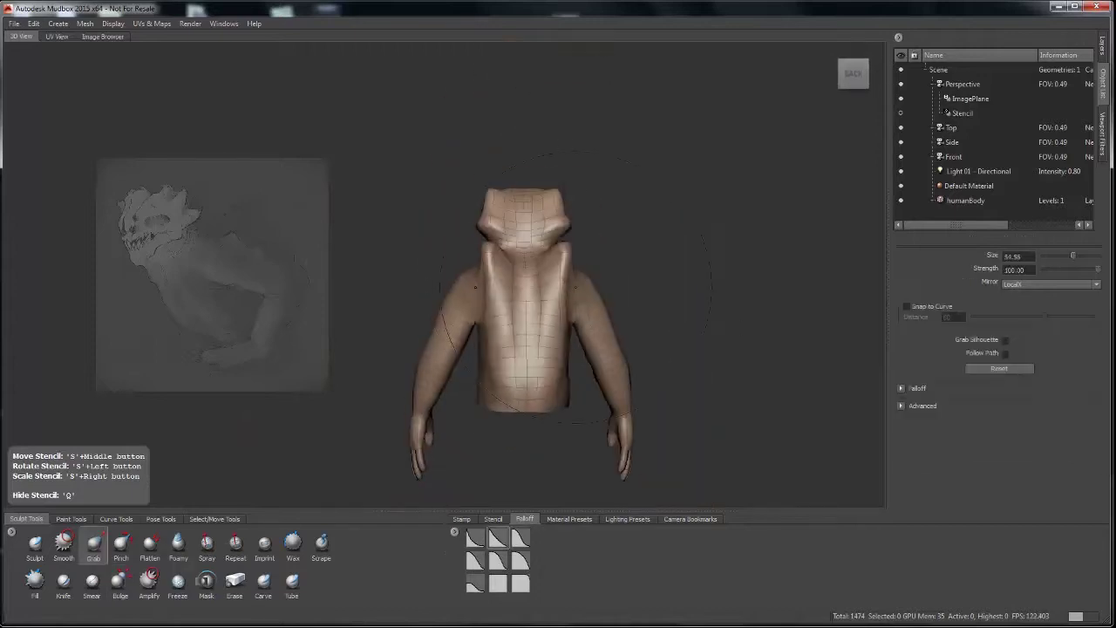
# - Bulge the back and arms at strength 2, and adjust the torso and arm silhouette with a large Grab brush
pyautogui.keyDown('alt'); pyautogui.moveTo(720, 316); pyautogui.dragTo(768, 316); pyautogui.keyUp('alt')
pyautogui.press('b')
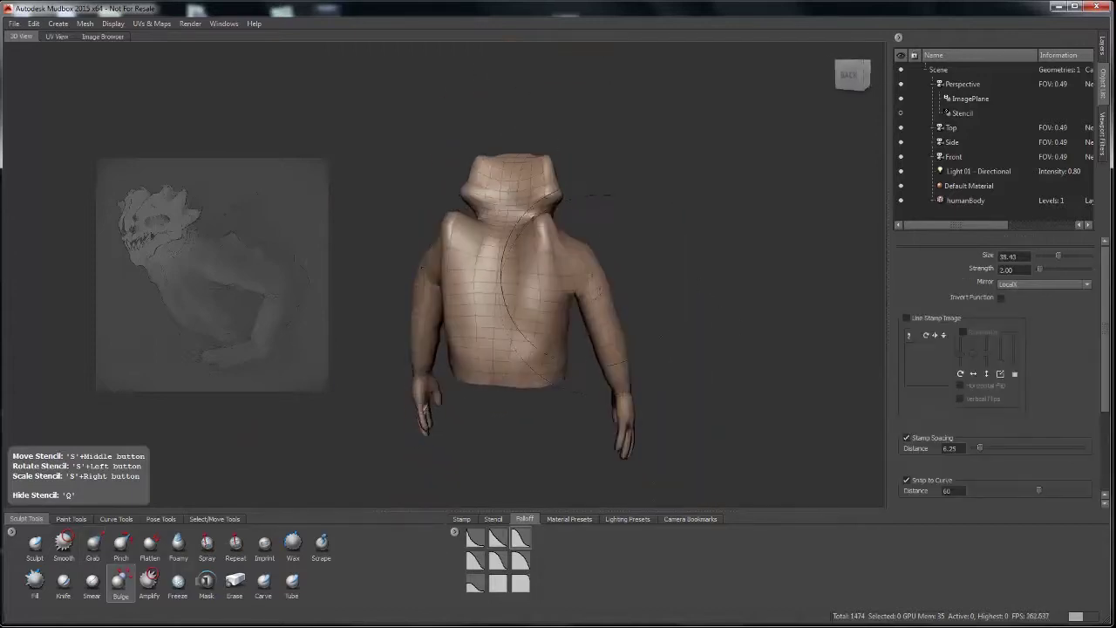
pyautogui.keyDown('alt'); pyautogui.moveTo(597, 292); pyautogui.dragTo(535, 336); pyautogui.keyUp('alt')
pyautogui.press('3')
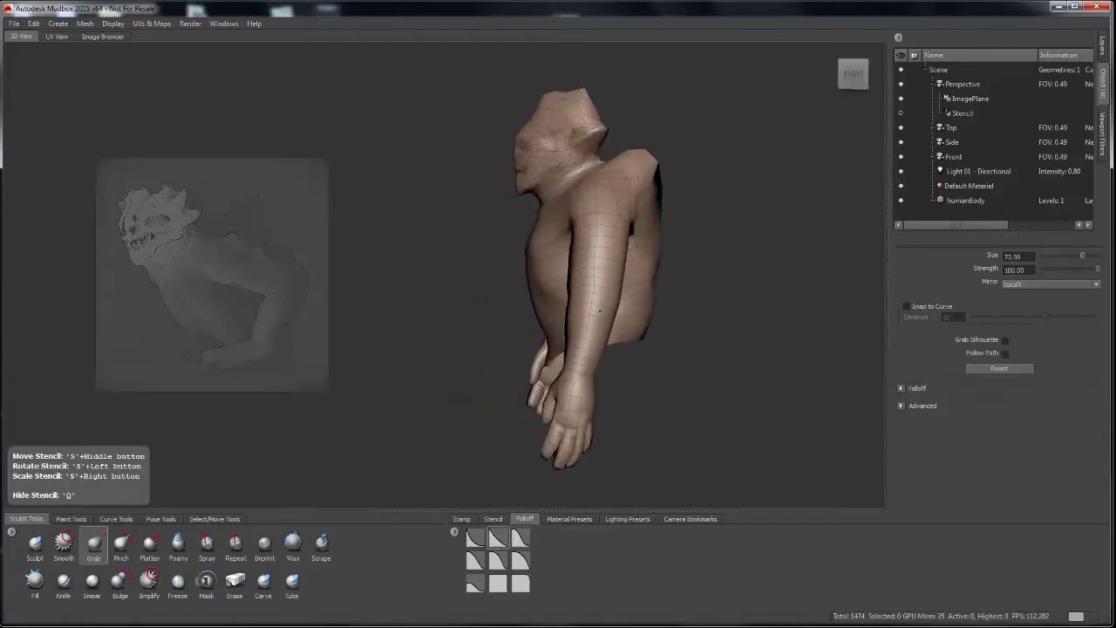
# - Pull the upper-back ridges up and backward into long pointed spikes with the Grab brush
pyautogui.keyDown('alt'); pyautogui.moveTo(610, 297); pyautogui.dragTo(628, 332, button='right'); pyautogui.keyUp('alt')
pyautogui.keyDown('alt'); pyautogui.moveTo(628, 332); pyautogui.dragTo(660, 316); pyautogui.keyUp('alt')
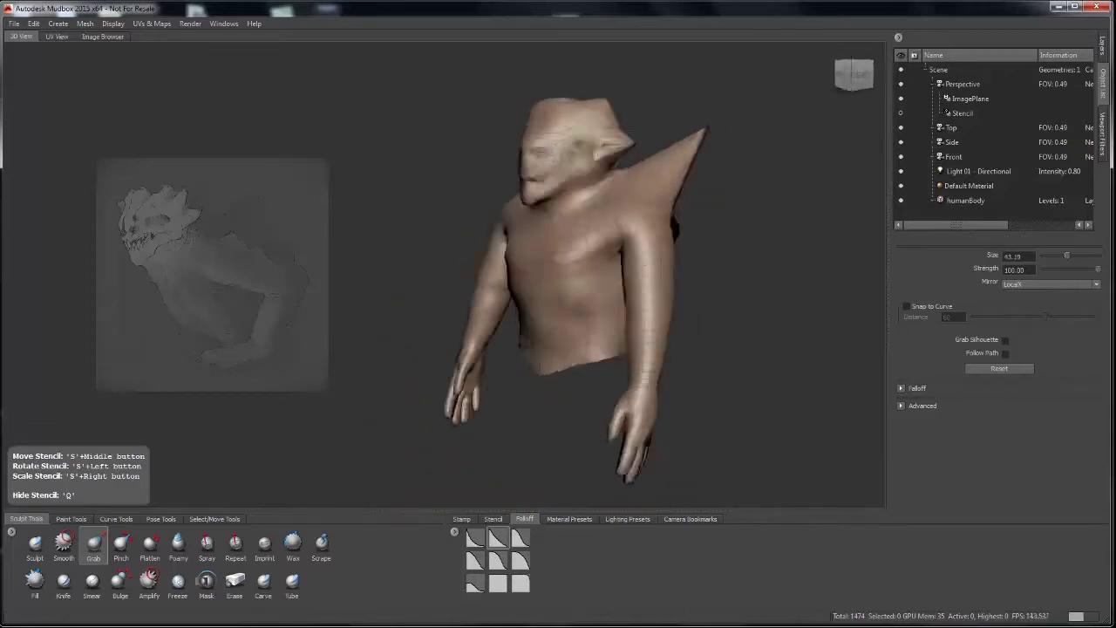
# - Sculpt pectoral and collarbone forms on the chest, and adjust the upper body's shape with Grab
pyautogui.press('1')
pyautogui.moveTo(535, 307)
pyautogui.keyDown('alt'); pyautogui.mouseDown()
pyautogui.moveTo(588, 277)
pyautogui.moveTo(554, 301)
pyautogui.moveTo(641, 335)
pyautogui.moveTo(837, 338)
pyautogui.moveTo(714, 330)
pyautogui.mouseUp(); pyautogui.keyUp('alt')
pyautogui.press('3')
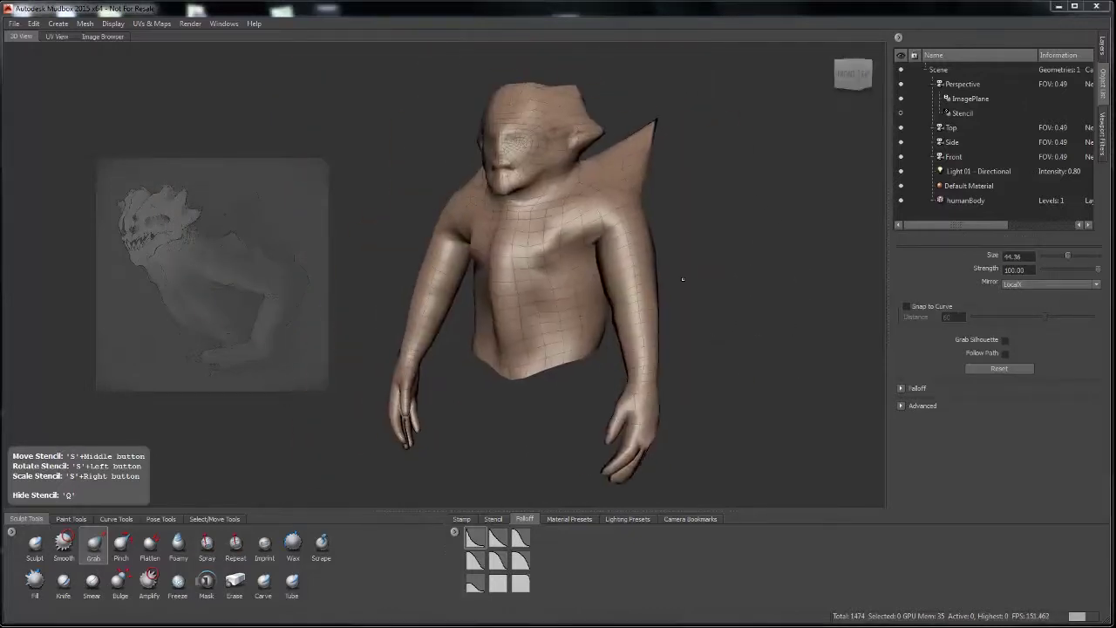
# - Refine the back spikes, abdomen and arm positions with Grab, using different brush falloffs
pyautogui.keyDown('alt'); pyautogui.moveTo(683, 279); pyautogui.dragTo(506, 485); pyautogui.keyUp('alt')
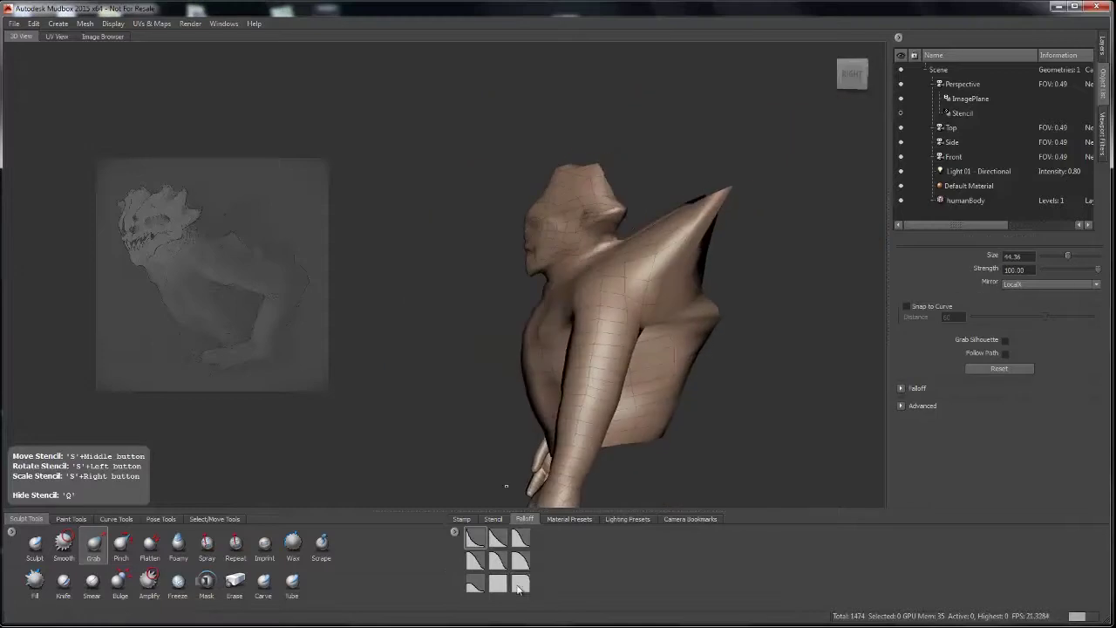
pyautogui.keyDown('alt'); pyautogui.moveTo(675, 214); pyautogui.dragTo(523, 510); pyautogui.keyUp('alt')
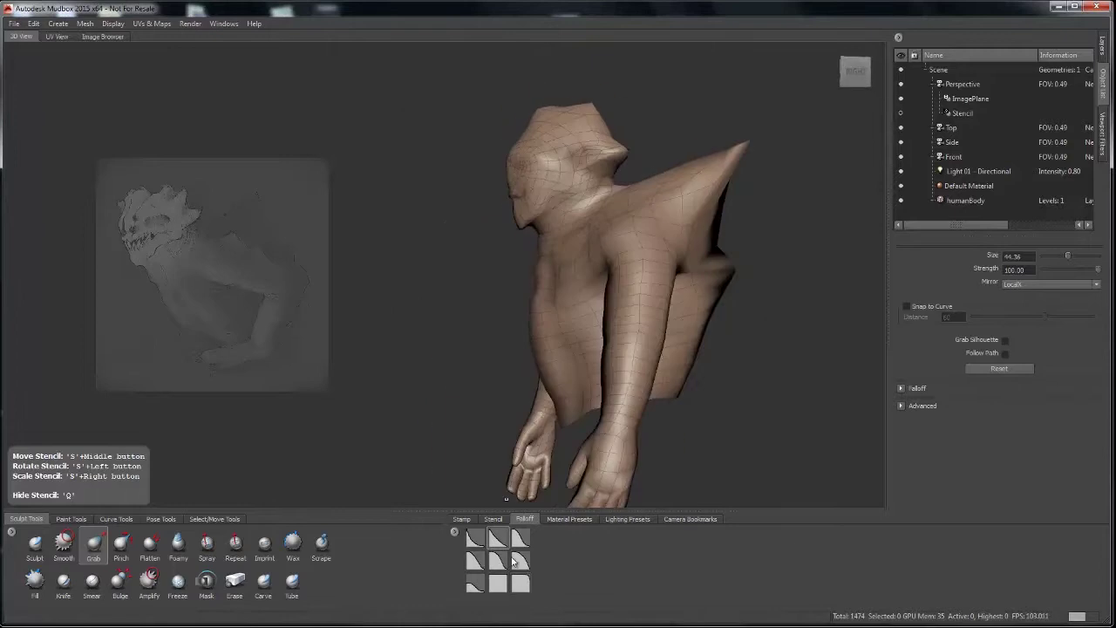
pyautogui.moveTo(541, 366)
pyautogui.keyDown('alt'); pyautogui.mouseDown()
pyautogui.moveTo(611, 332)
pyautogui.moveTo(466, 486)
pyautogui.moveTo(505, 488)
pyautogui.moveTo(462, 479)
pyautogui.mouseUp(); pyautogui.keyUp('alt')
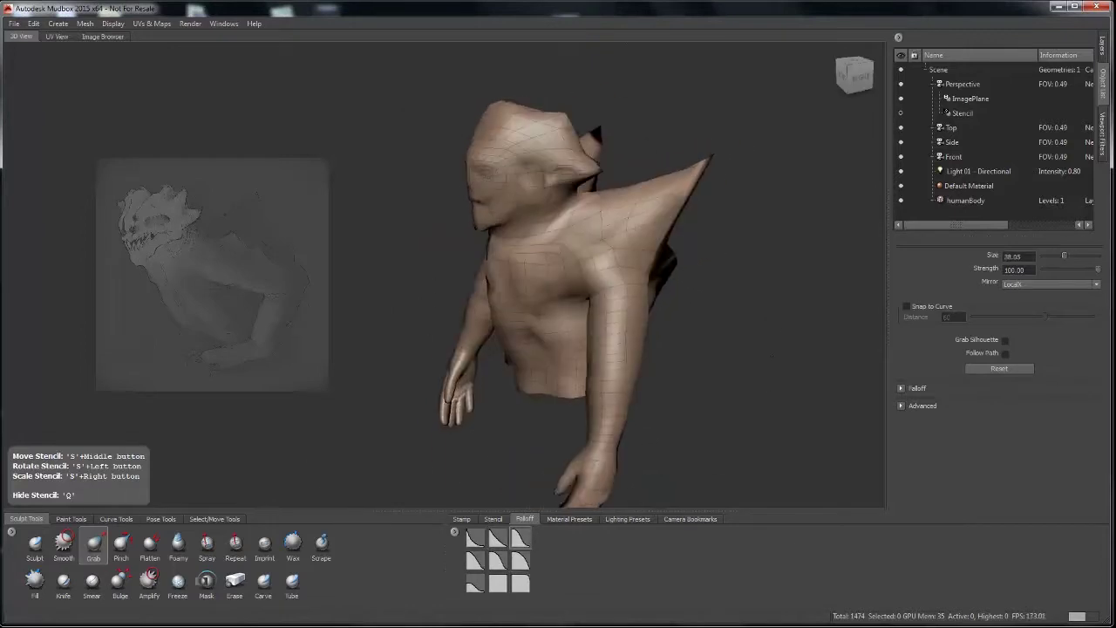
# - Create mirrored pose joints on both upper arms, with the influence covering each arm down to the hand
pyautogui.moveTo(770, 356)
pyautogui.keyDown('alt'); pyautogui.mouseDown()
pyautogui.moveTo(730, 346)
pyautogui.moveTo(593, 239)
pyautogui.moveTo(593, 279)
pyautogui.moveTo(617, 319)
pyautogui.moveTo(576, 262)
pyautogui.moveTo(610, 288)
pyautogui.mouseUp(); pyautogui.keyUp('alt')
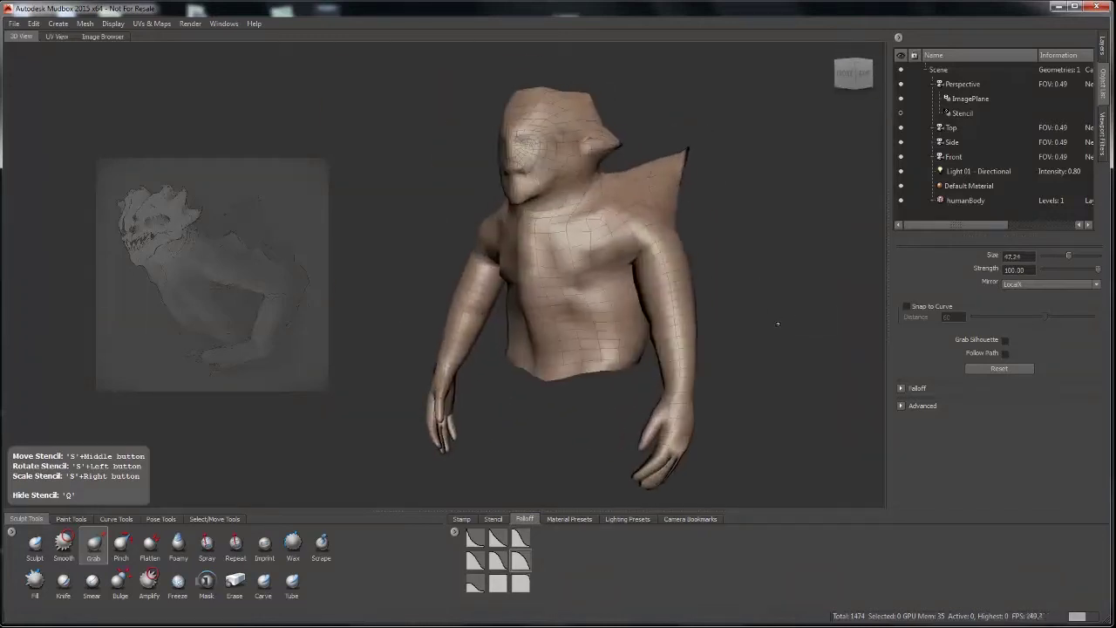
pyautogui.click(160, 518)
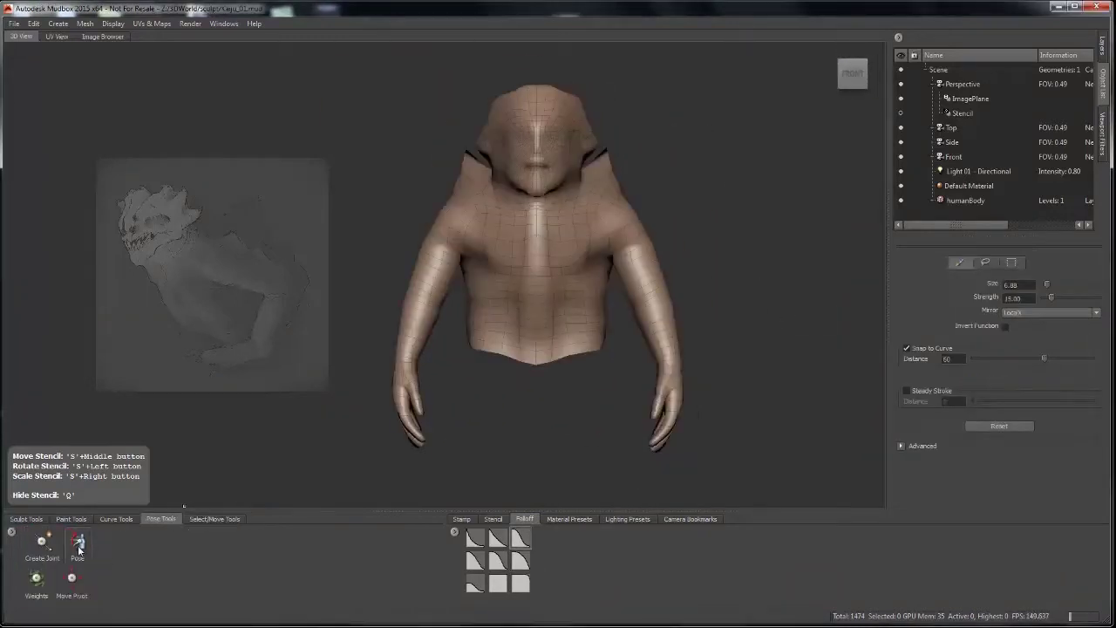
pyautogui.click(78, 544)
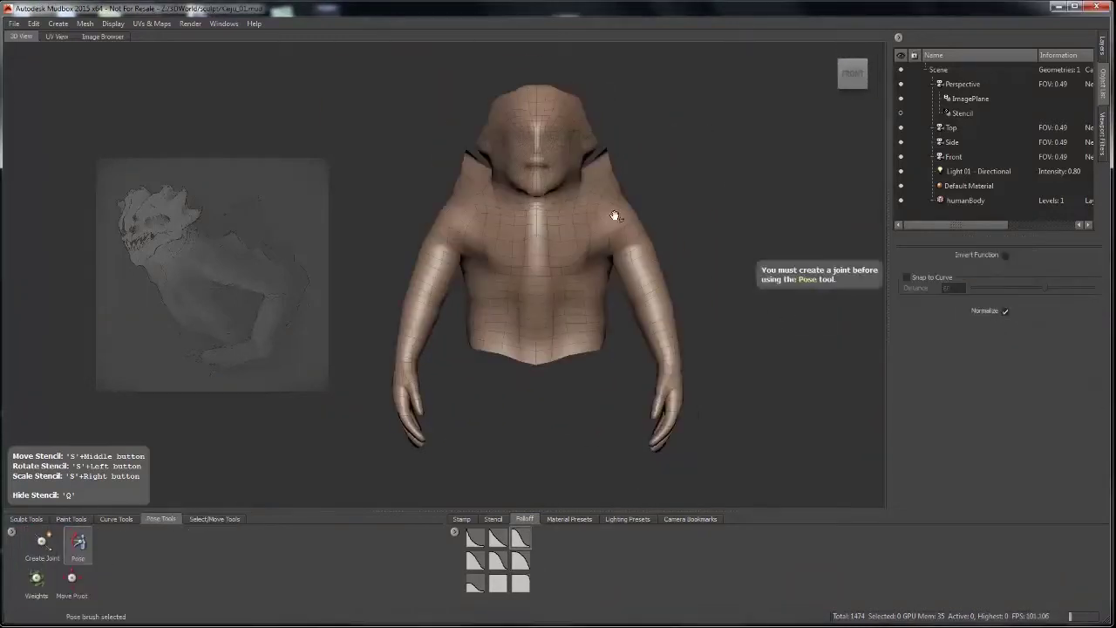
pyautogui.click(44, 544)
pyautogui.moveTo(449, 226); pyautogui.dragTo(680, 269)
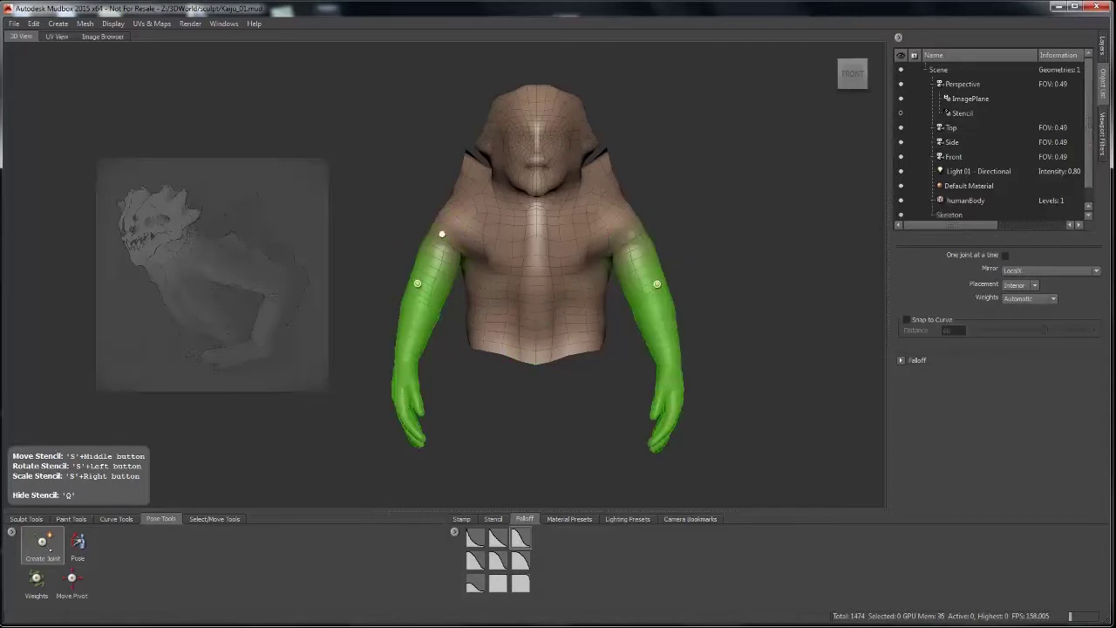
# - Swing one arm outward away from the torso with the Pose tool, rotating it about its upper-arm joint
pyautogui.click(80, 545)
pyautogui.moveTo(668, 369); pyautogui.dragTo(707, 357)
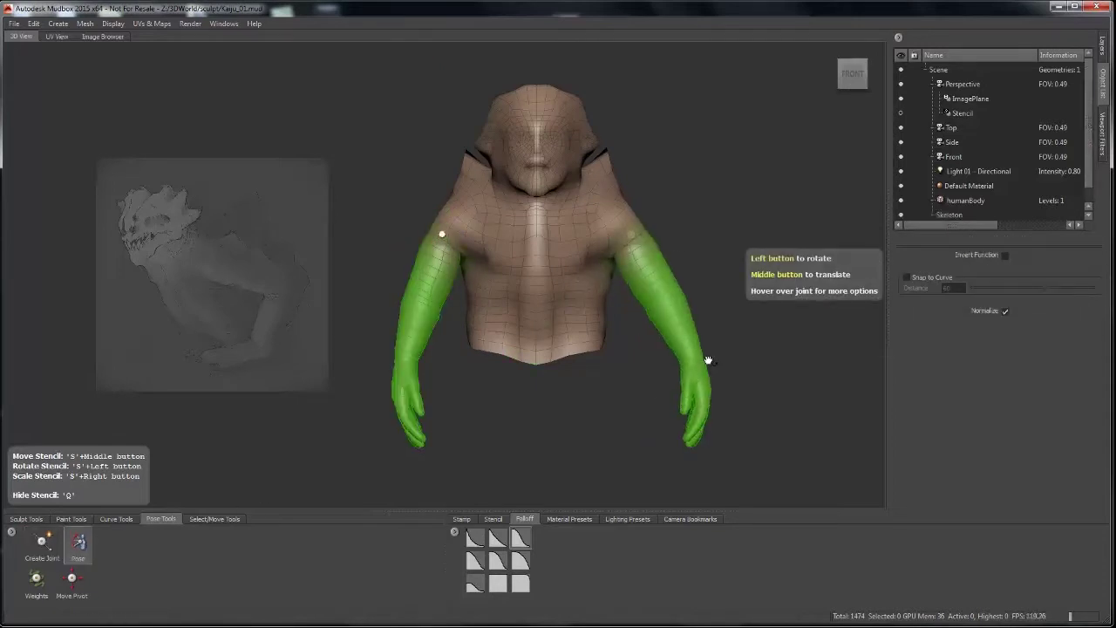
pyautogui.moveTo(682, 301); pyautogui.dragTo(723, 337)
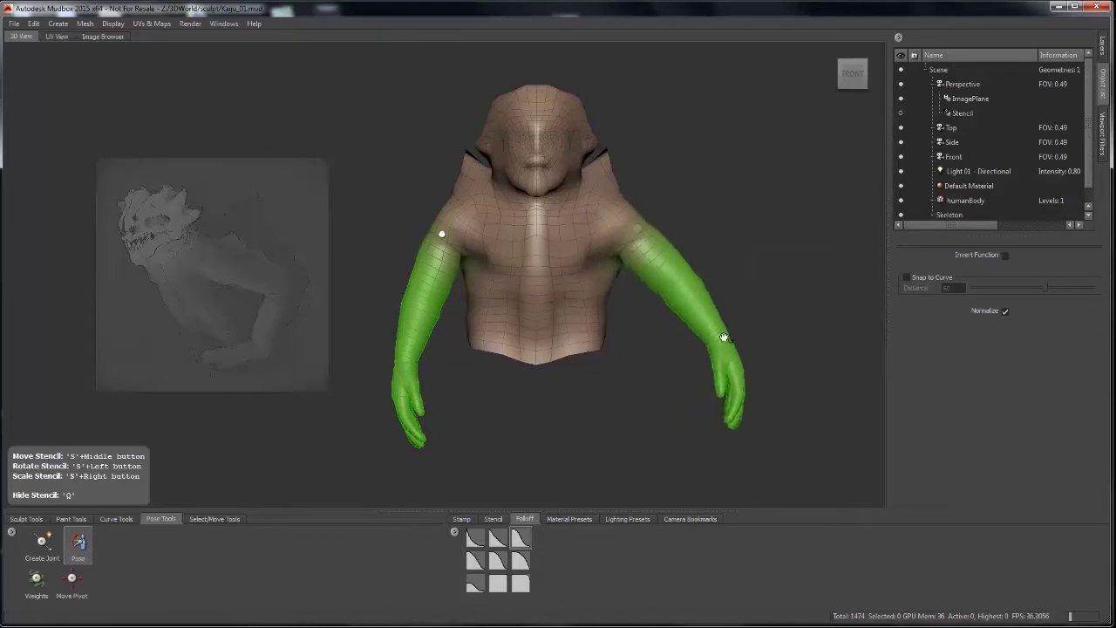
# - Select faces on the posed arm and make the body symmetrical in X, mirroring right to left so the other arm matches
pyautogui.click(201, 518)
pyautogui.click(38, 542)
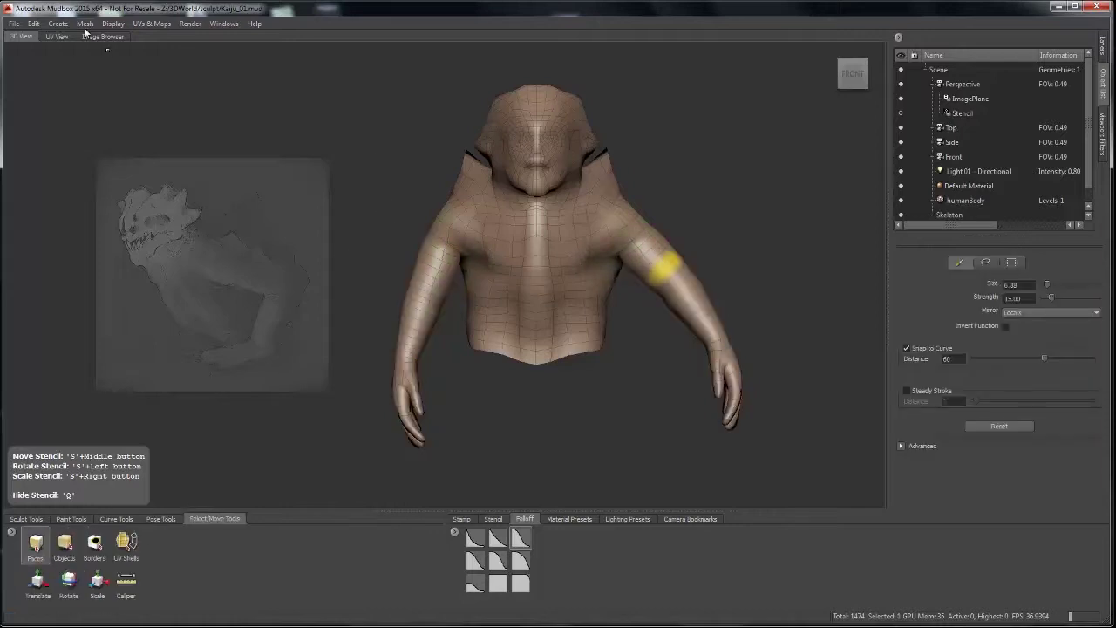
pyautogui.click(85, 24)
pyautogui.click(166, 230)
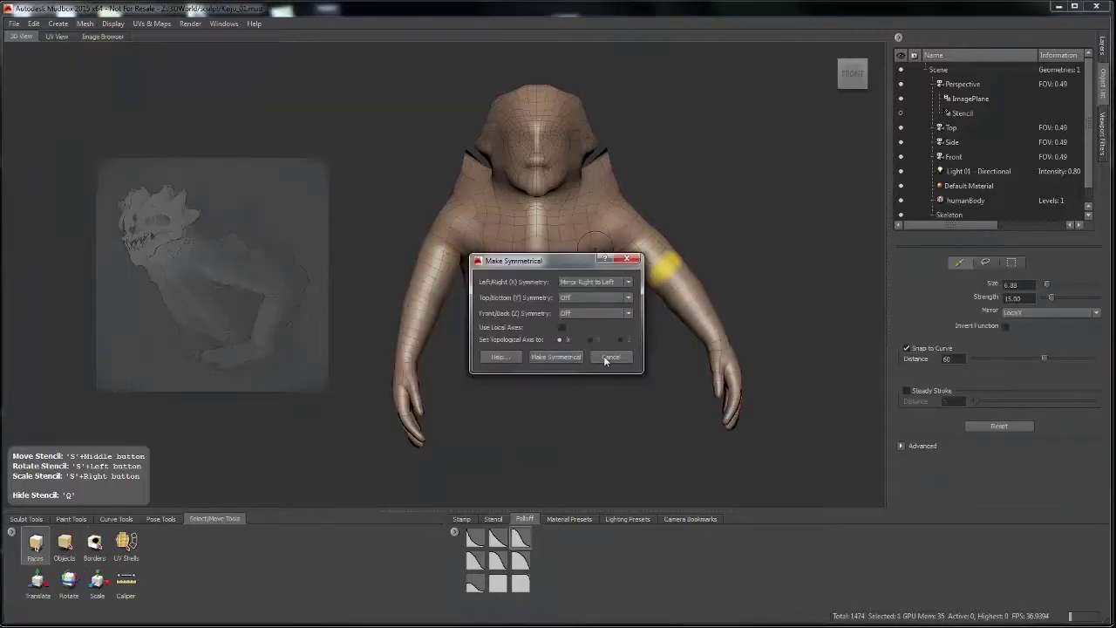
pyautogui.click(607, 356)
pyautogui.click(84, 23)
pyautogui.click(166, 175)
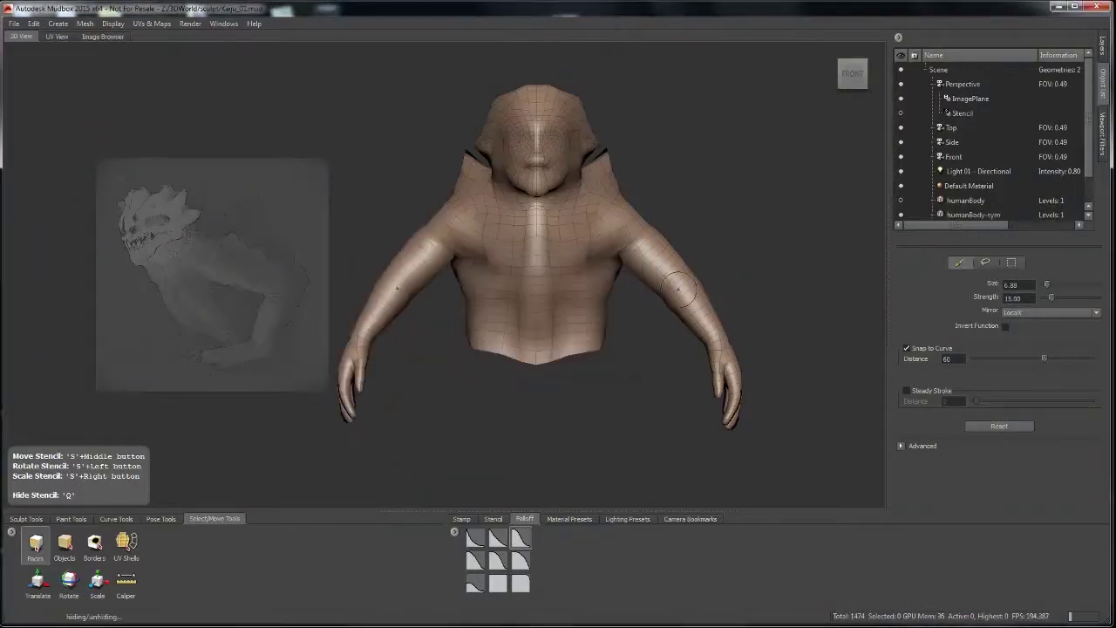
pyautogui.keyDown('alt'); pyautogui.moveTo(677, 272); pyautogui.dragTo(702, 274); pyautogui.keyUp('alt')
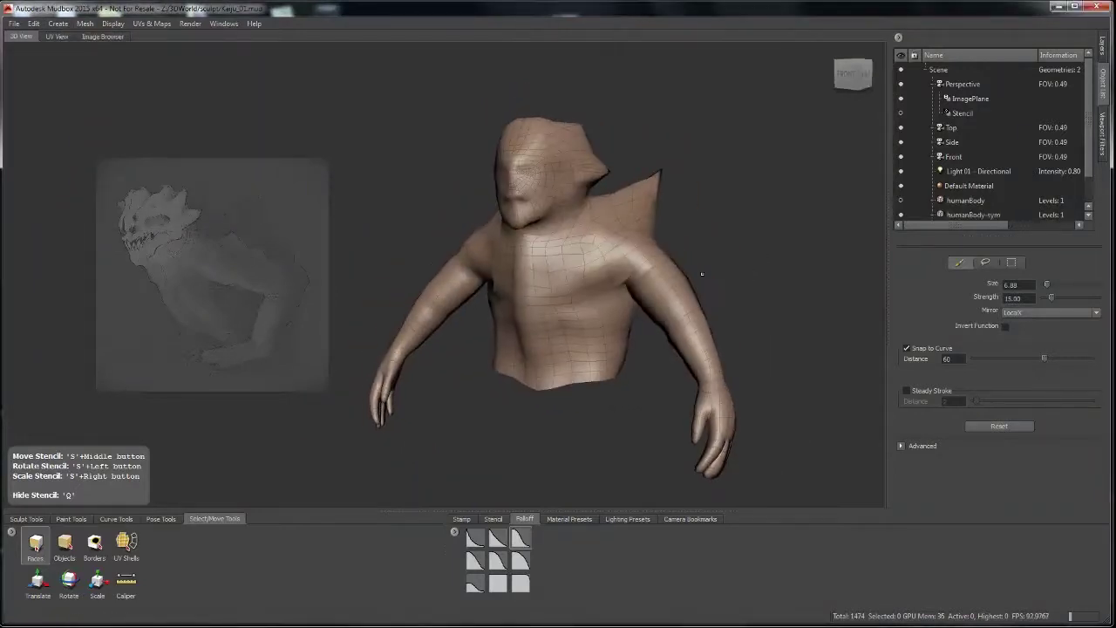
# - Retopologize the symmetrical body to 3000 target base faces with 0.50 face uniformity and axis-based symmetry, mirroring left to right in X
pyautogui.click(223, 24)
pyautogui.moveTo(84, 24)
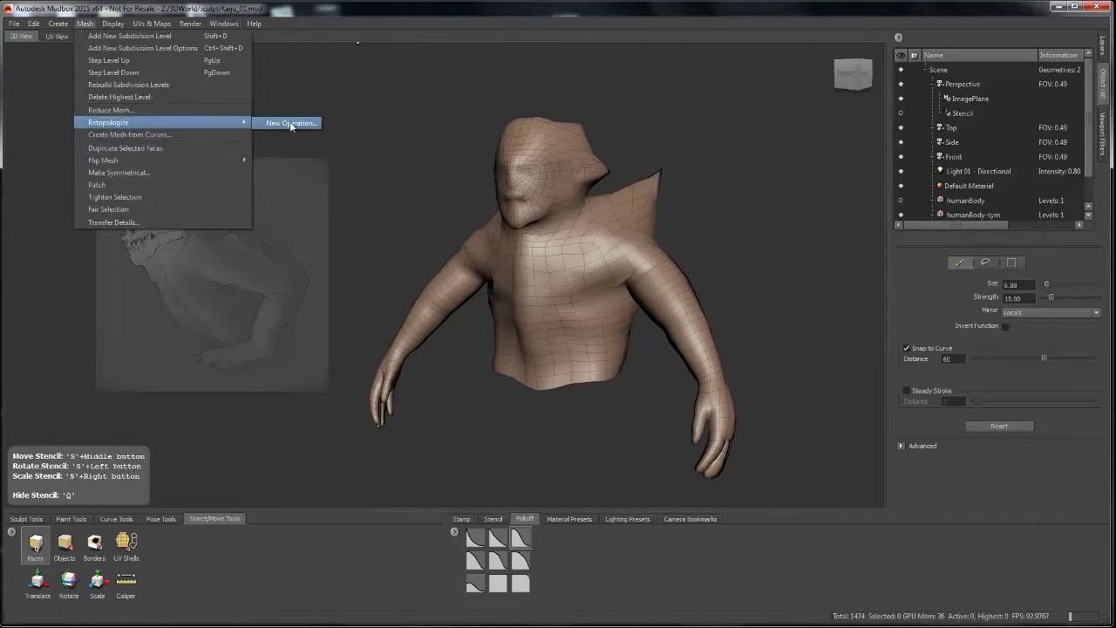
pyautogui.click(291, 124)
pyautogui.moveTo(637, 150); pyautogui.dragTo(849, 149)
pyautogui.keyDown('alt'); pyautogui.moveTo(523, 305); pyautogui.dragTo(427, 331); pyautogui.keyUp('alt')
pyautogui.moveTo(813, 150); pyautogui.dragTo(802, 147)
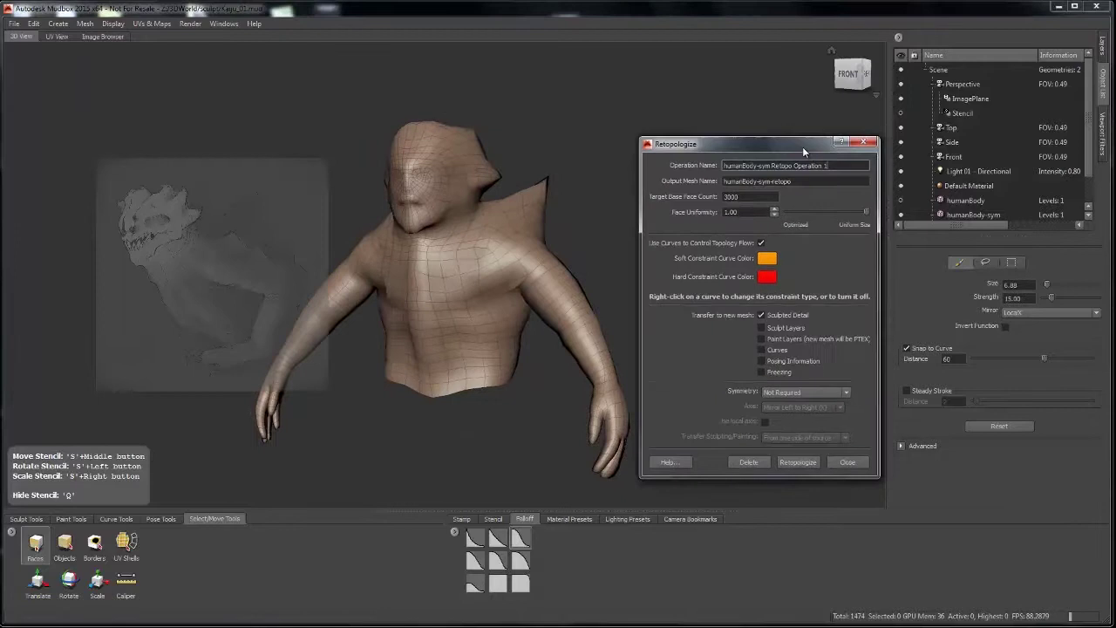
pyautogui.scroll(-1, 1089, 201)
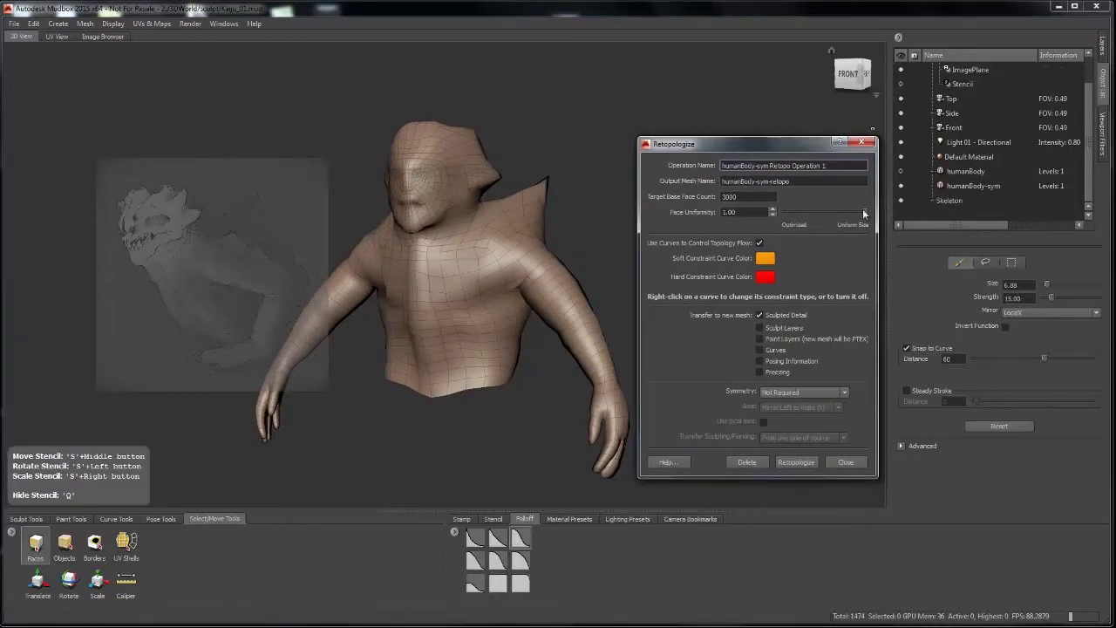
pyautogui.moveTo(863, 212); pyautogui.dragTo(824, 212)
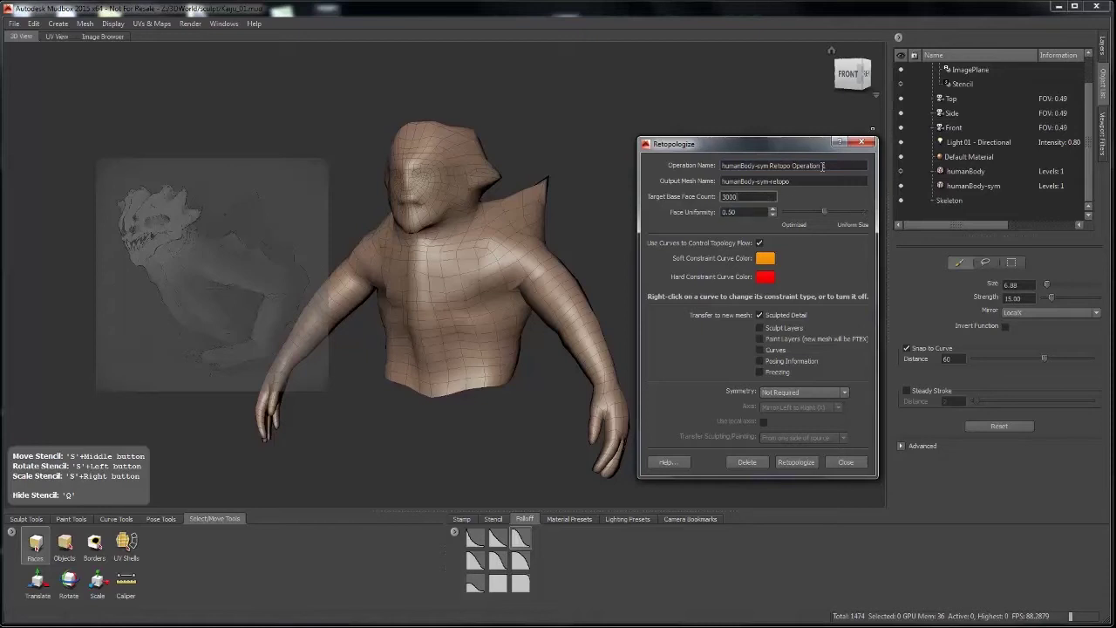
pyautogui.click(793, 393)
pyautogui.click(803, 415)
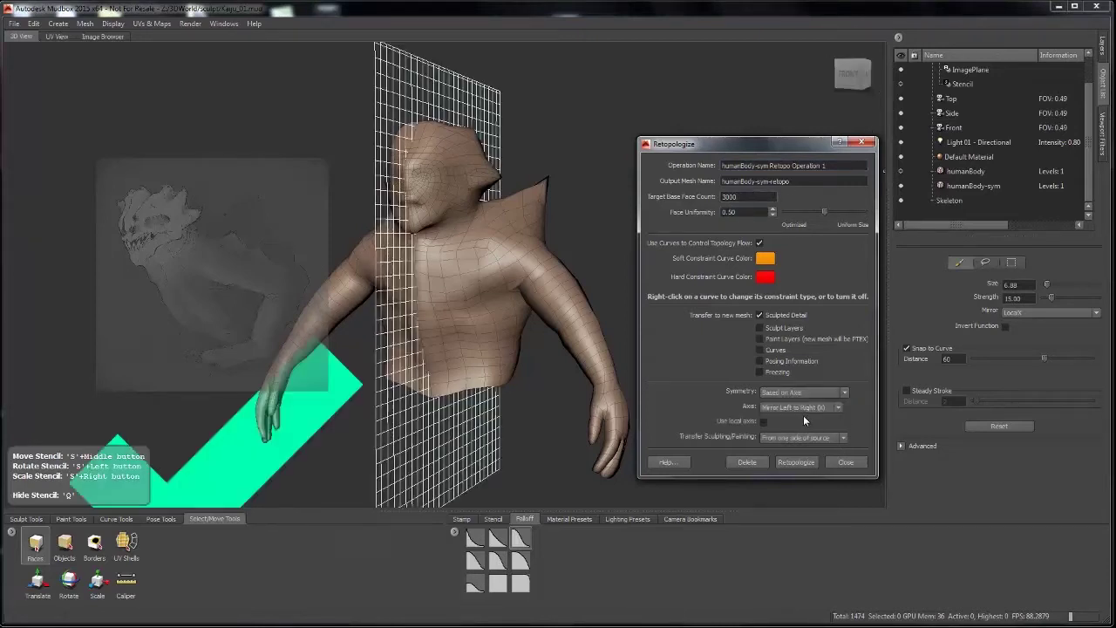
pyautogui.click(796, 462)
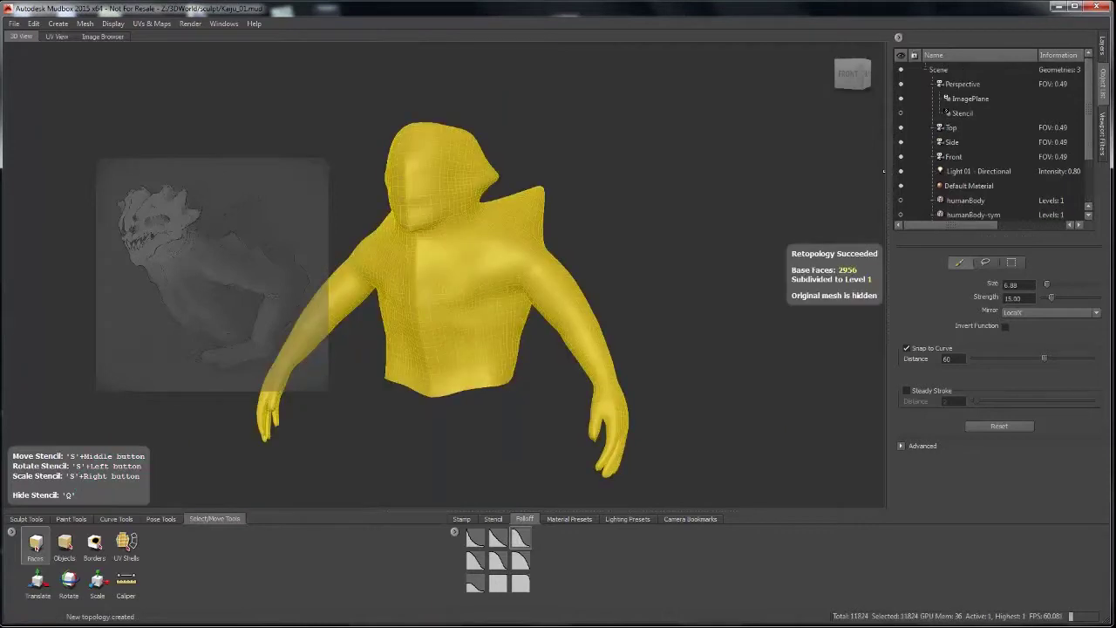
# - Clear the face selection on the retopologized mesh and smooth away the facial features from forehead to chin
pyautogui.press('f')
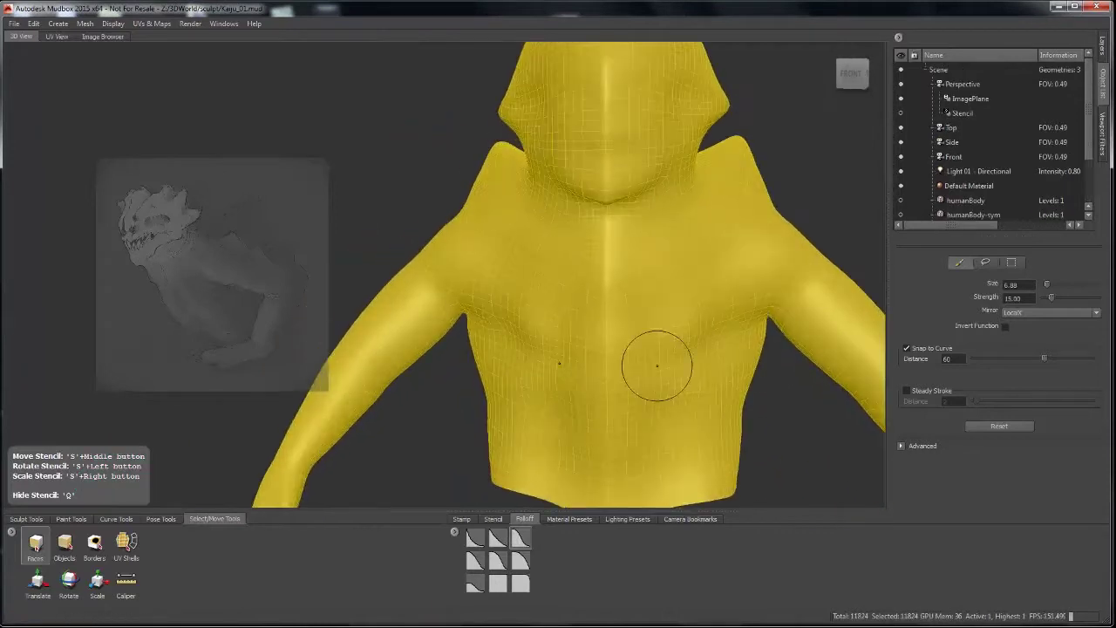
pyautogui.moveTo(625, 356)
pyautogui.keyDown('alt'); pyautogui.mouseDown()
pyautogui.moveTo(621, 402)
pyautogui.moveTo(618, 375)
pyautogui.mouseUp(); pyautogui.keyUp('alt')
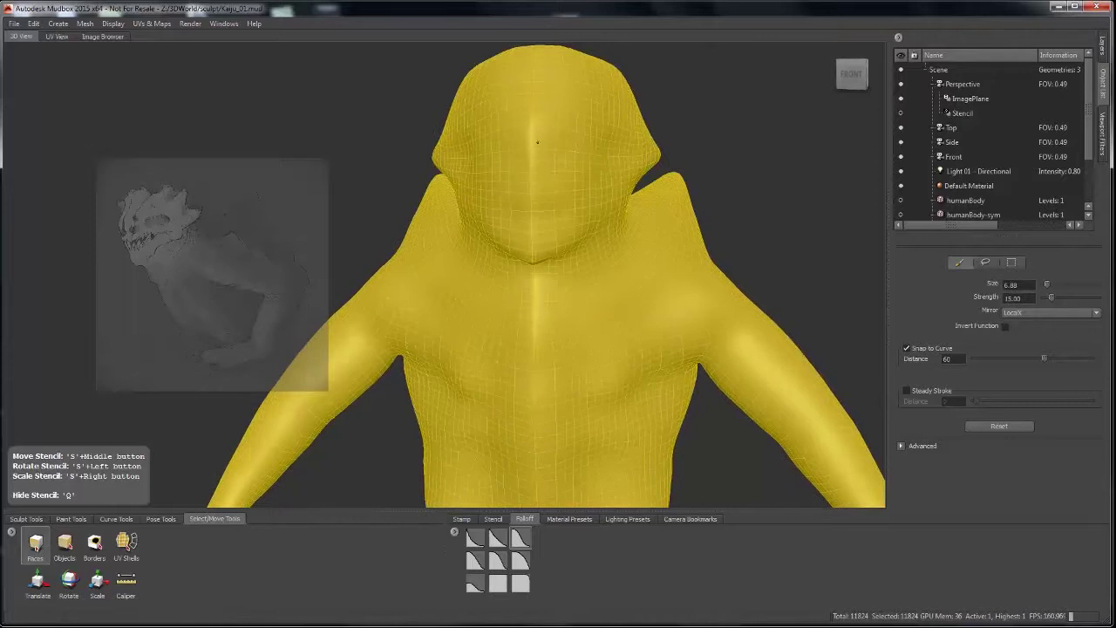
pyautogui.click(71, 519)
pyautogui.click(26, 519)
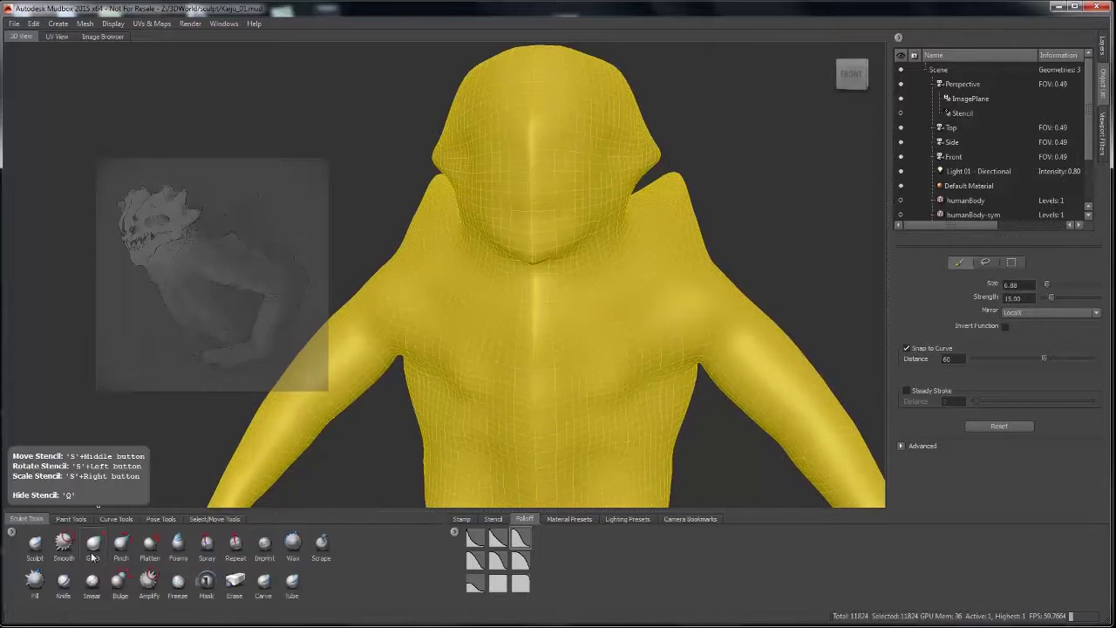
pyautogui.click(544, 117)
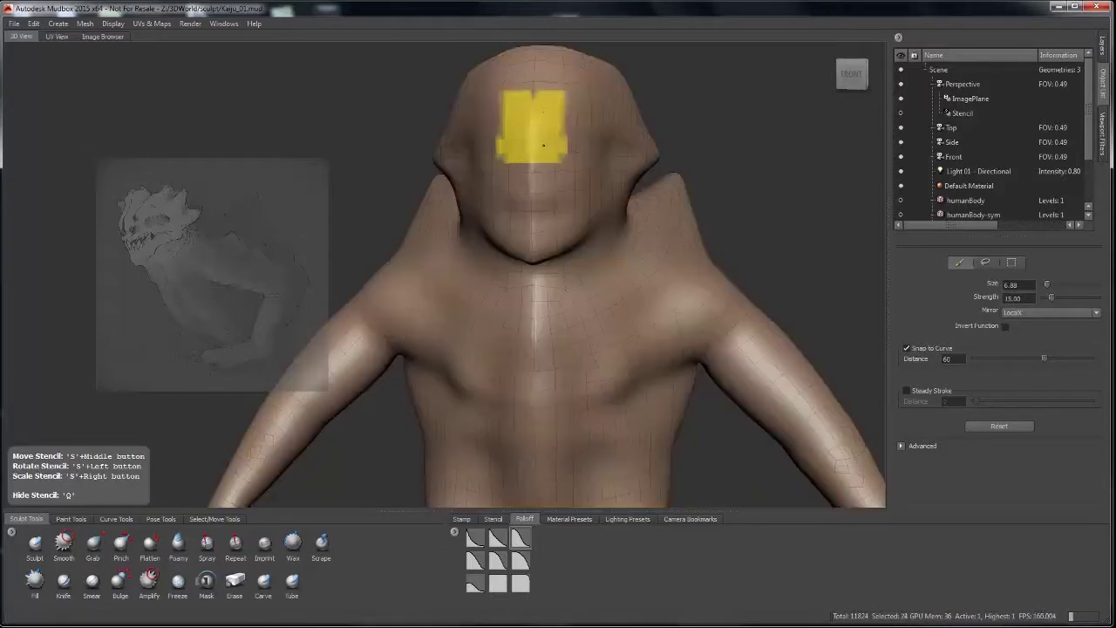
pyautogui.press('Escape')
pyautogui.click(36, 544)
pyautogui.moveTo(532, 109); pyautogui.dragTo(532, 226)
# - Smooth the top of the head, the upper back and the spike tips at strength 100
pyautogui.keyDown('alt'); pyautogui.moveTo(547, 316); pyautogui.dragTo(609, 350); pyautogui.keyUp('alt')
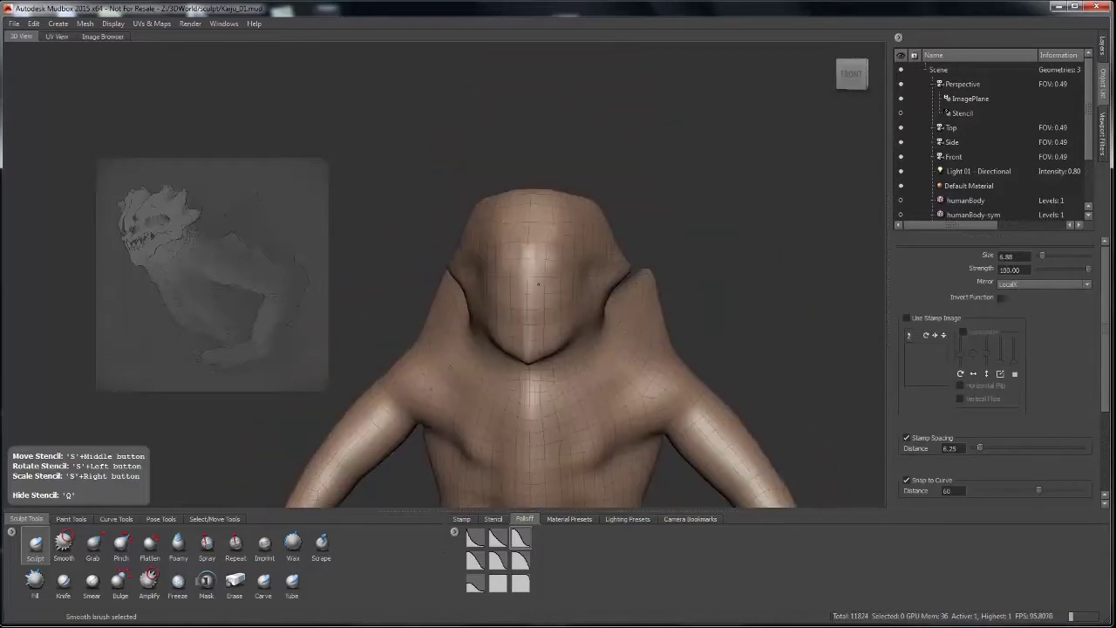
pyautogui.keyDown('alt'); pyautogui.moveTo(538, 284); pyautogui.dragTo(552, 276); pyautogui.keyUp('alt')
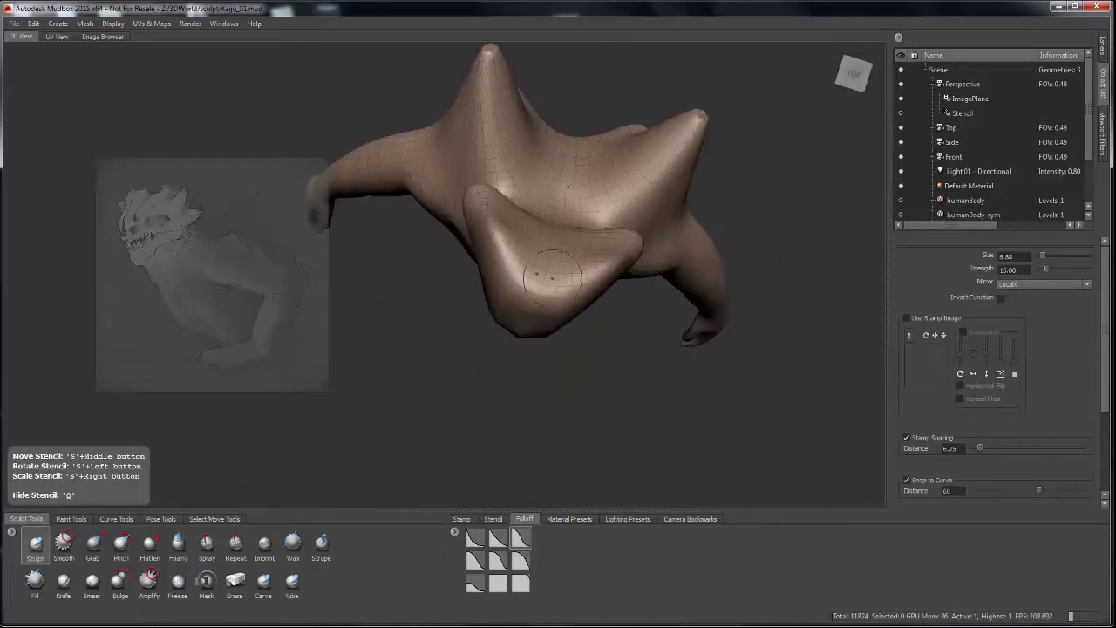
pyautogui.keyDown('alt'); pyautogui.moveTo(562, 205); pyautogui.dragTo(539, 335); pyautogui.keyUp('alt')
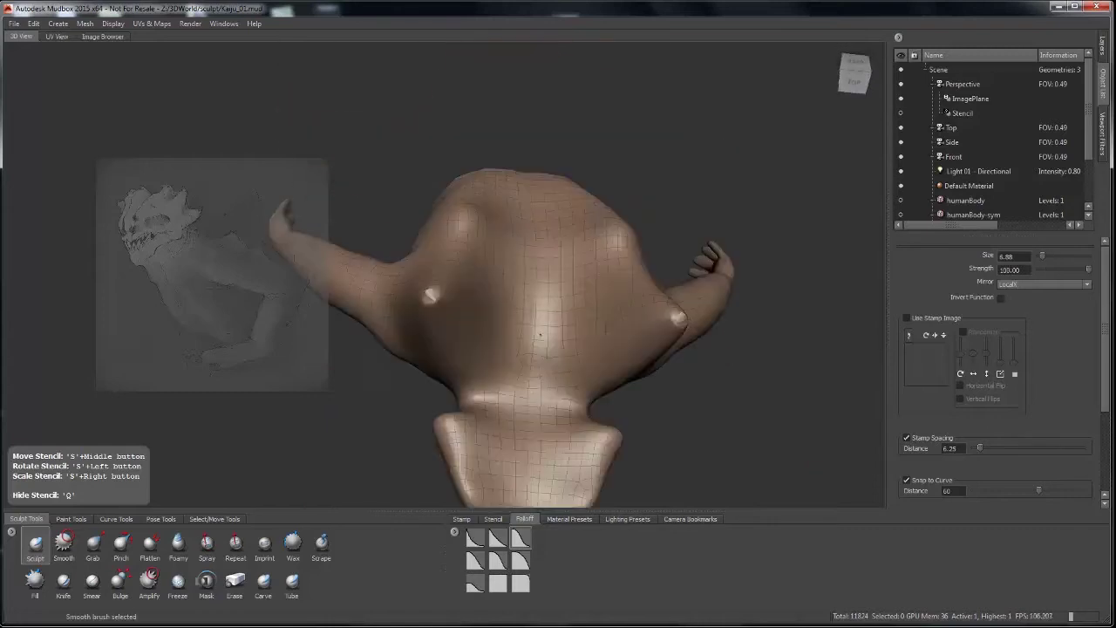
pyautogui.keyDown('alt'); pyautogui.moveTo(535, 163); pyautogui.dragTo(577, 195); pyautogui.keyUp('alt')
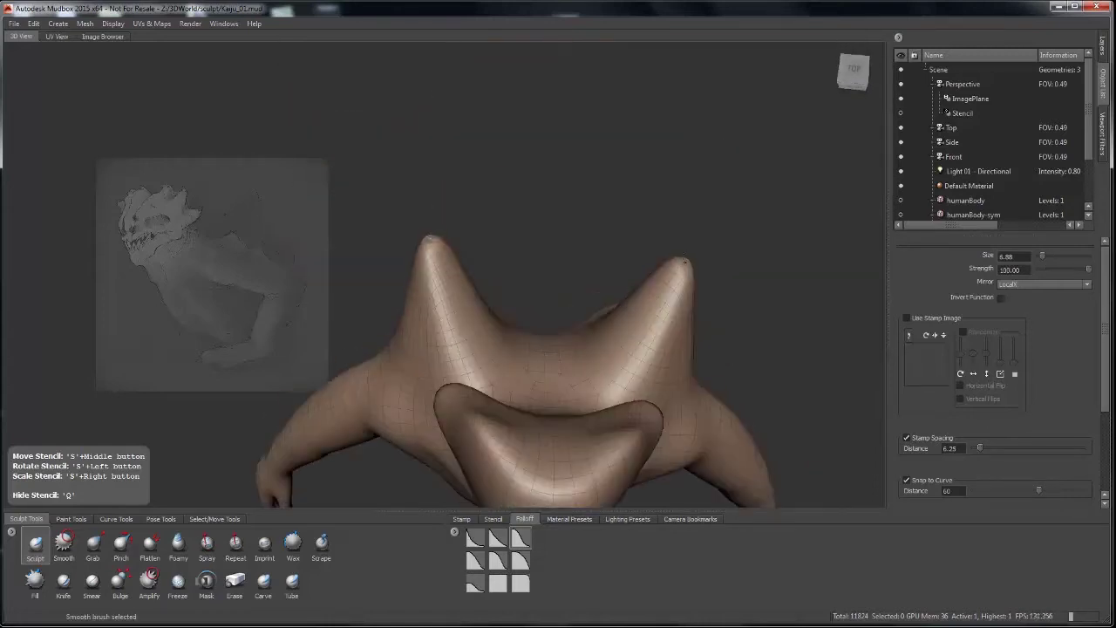
pyautogui.moveTo(558, 262)
pyautogui.keyDown('alt'); pyautogui.mouseDown()
pyautogui.moveTo(532, 314)
pyautogui.moveTo(410, 340)
pyautogui.moveTo(505, 306)
pyautogui.moveTo(686, 208)
pyautogui.mouseUp(); pyautogui.keyUp('alt')
pyautogui.press('shift')
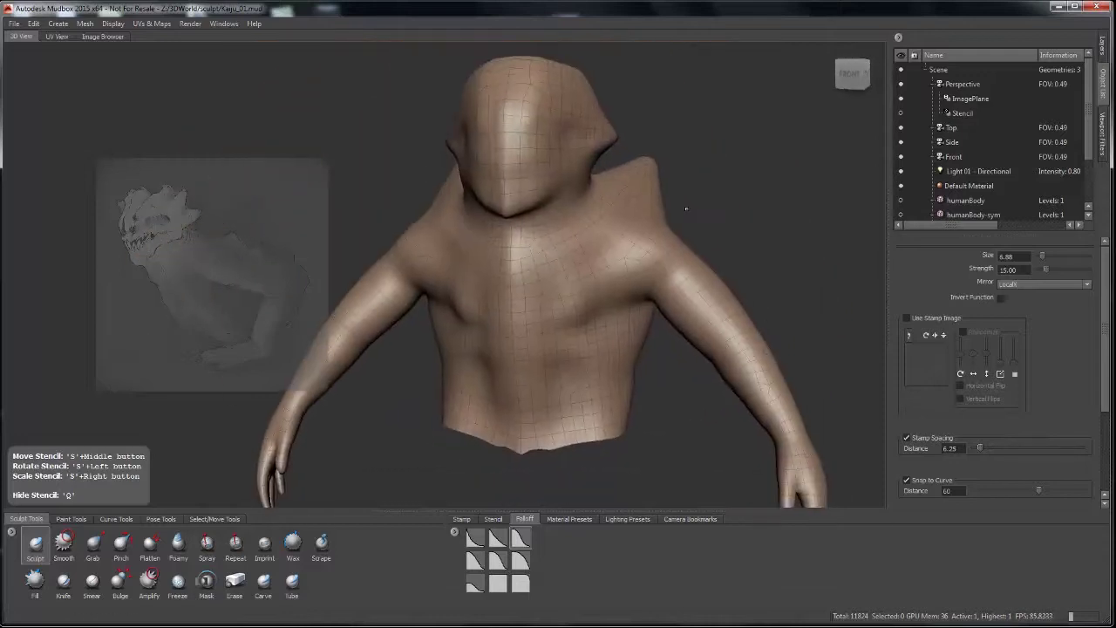
# - Make the smoothed, retopologized mesh symmetrical in X, mirroring right to left
pyautogui.click(85, 24)
pyautogui.click(122, 147)
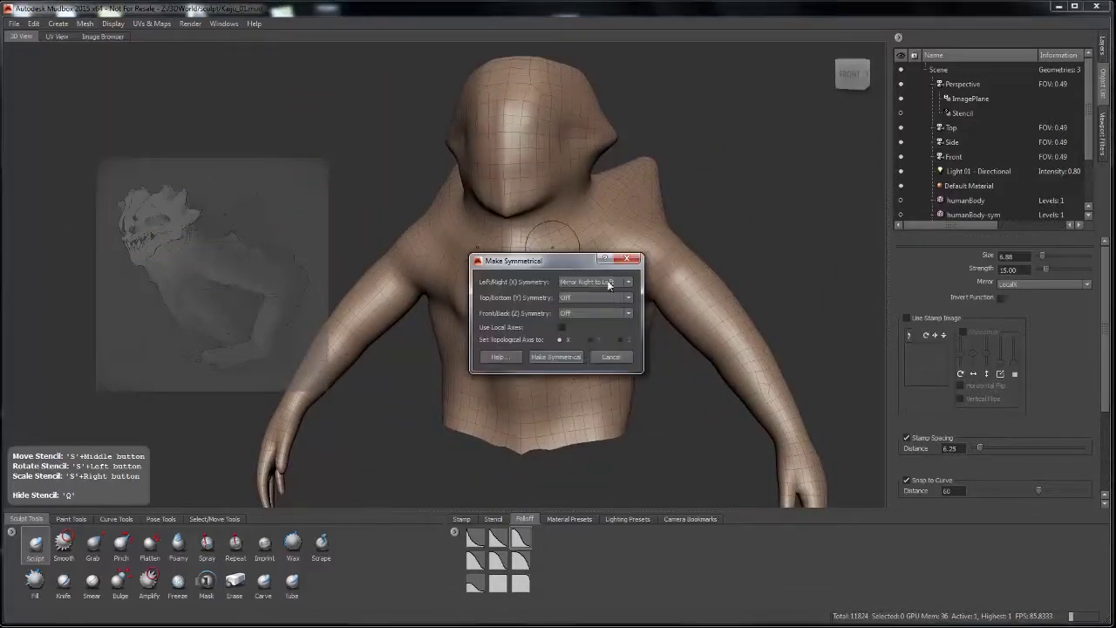
pyautogui.click(556, 357)
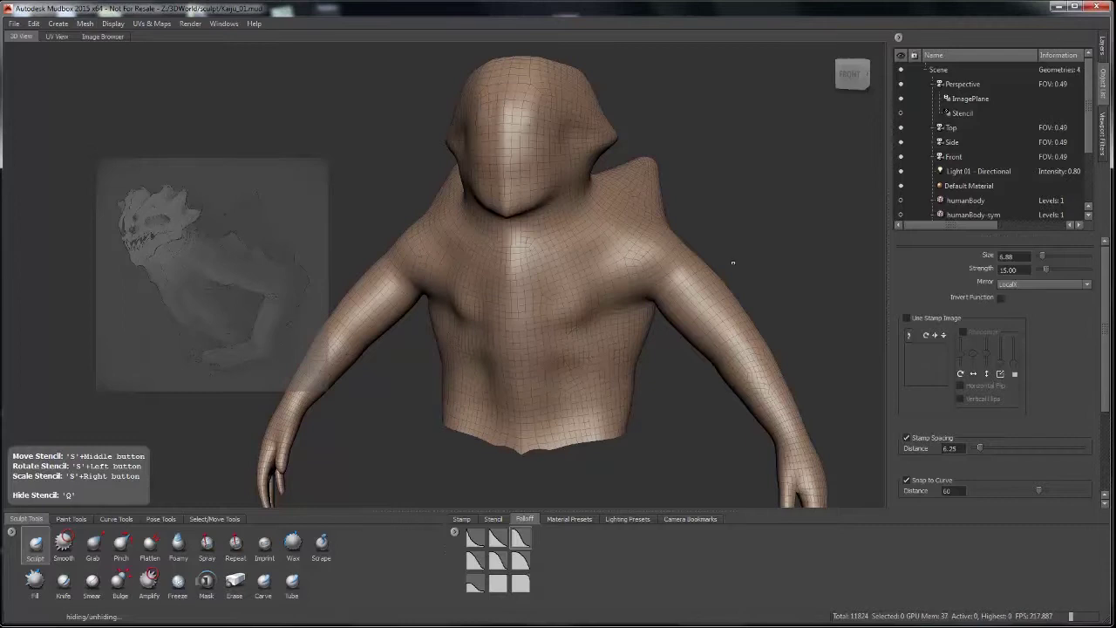
# - Pull a row of short spikes out of the top and back of the head with the Grab brush
pyautogui.scroll(-5, 733, 262)
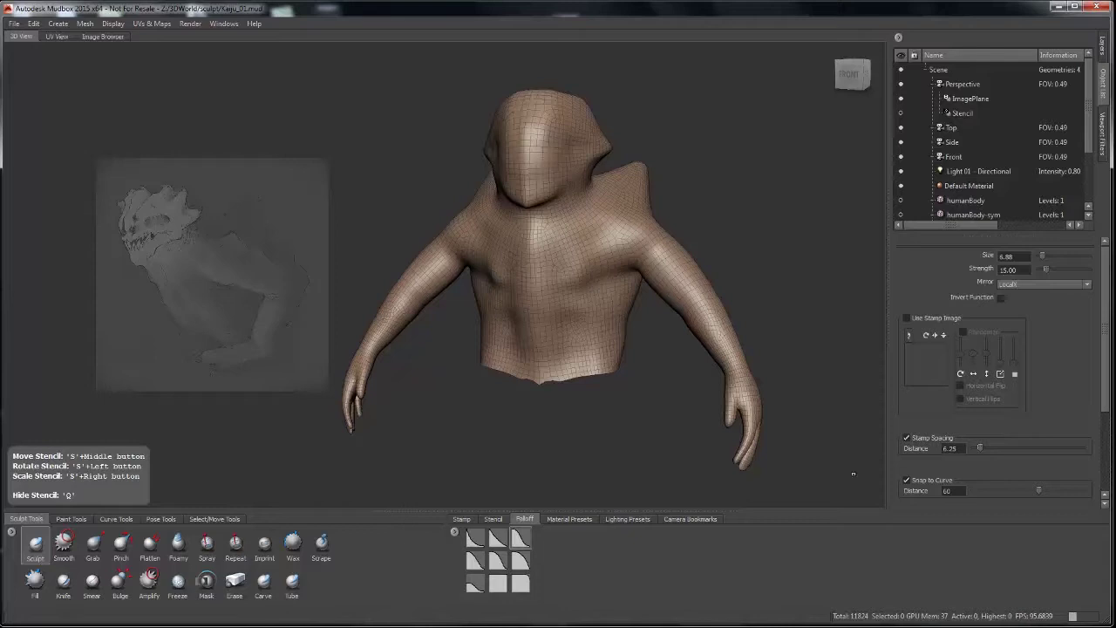
pyautogui.click(94, 545)
pyautogui.scroll(5, 597, 225)
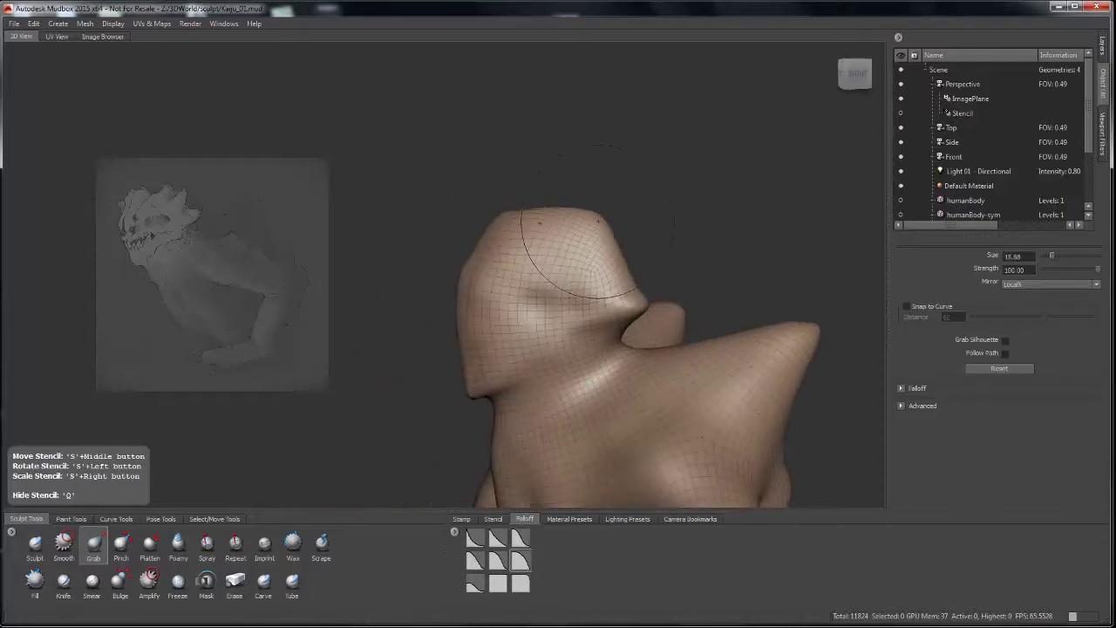
pyautogui.moveTo(575, 237)
pyautogui.keyDown('alt'); pyautogui.mouseDown()
pyautogui.moveTo(628, 235)
pyautogui.moveTo(643, 279)
pyautogui.moveTo(671, 248)
pyautogui.moveTo(650, 296)
pyautogui.moveTo(659, 357)
pyautogui.moveTo(707, 367)
pyautogui.moveTo(493, 323)
pyautogui.moveTo(608, 325)
pyautogui.moveTo(647, 212)
pyautogui.mouseUp(); pyautogui.keyUp('alt')
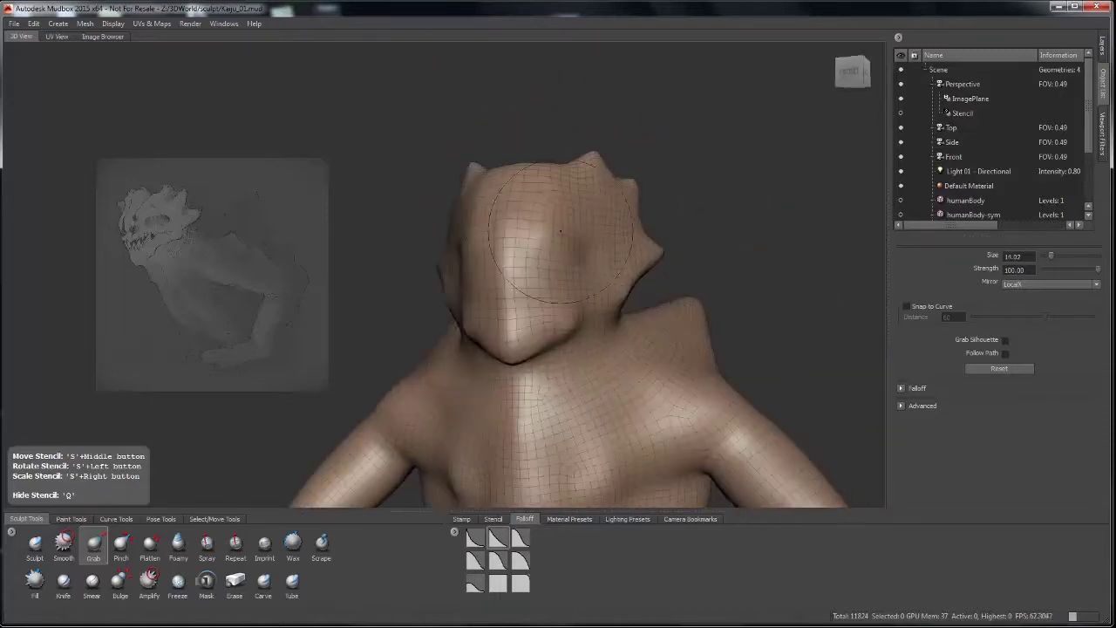
# - Raise and sharpen the rear head spikes with the Grab brush, extending the lowest one backward behind the jaw
pyautogui.moveTo(561, 231)
pyautogui.keyDown('alt'); pyautogui.mouseDown()
pyautogui.moveTo(567, 262)
pyautogui.moveTo(663, 261)
pyautogui.moveTo(611, 214)
pyautogui.moveTo(572, 209)
pyautogui.moveTo(610, 200)
pyautogui.mouseUp(); pyautogui.keyUp('alt')
pyautogui.moveTo(663, 262); pyautogui.dragTo(661, 235)
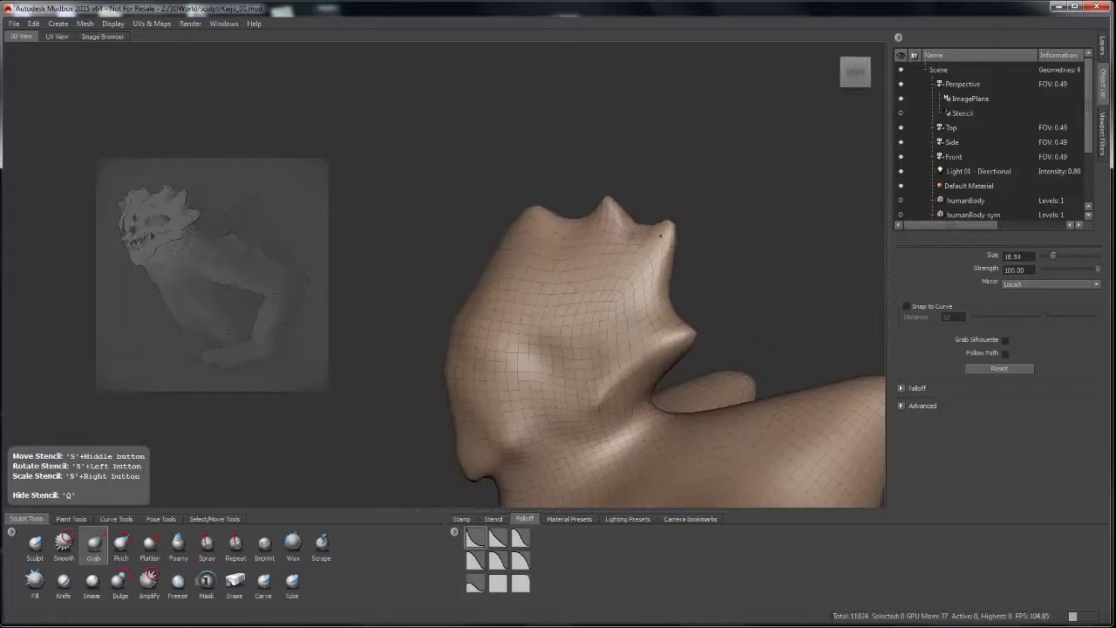
pyautogui.moveTo(655, 376); pyautogui.dragTo(668, 364)
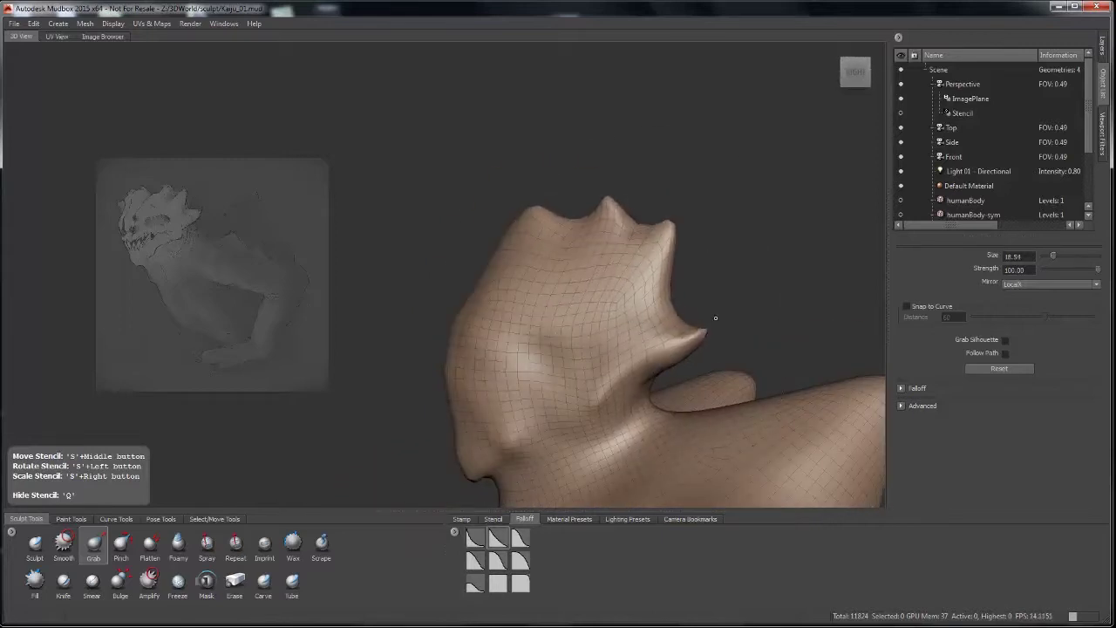
pyautogui.moveTo(715, 318)
pyautogui.keyDown('alt'); pyautogui.mouseDown()
pyautogui.moveTo(663, 317)
pyautogui.moveTo(711, 296)
pyautogui.mouseUp(); pyautogui.keyUp('alt')
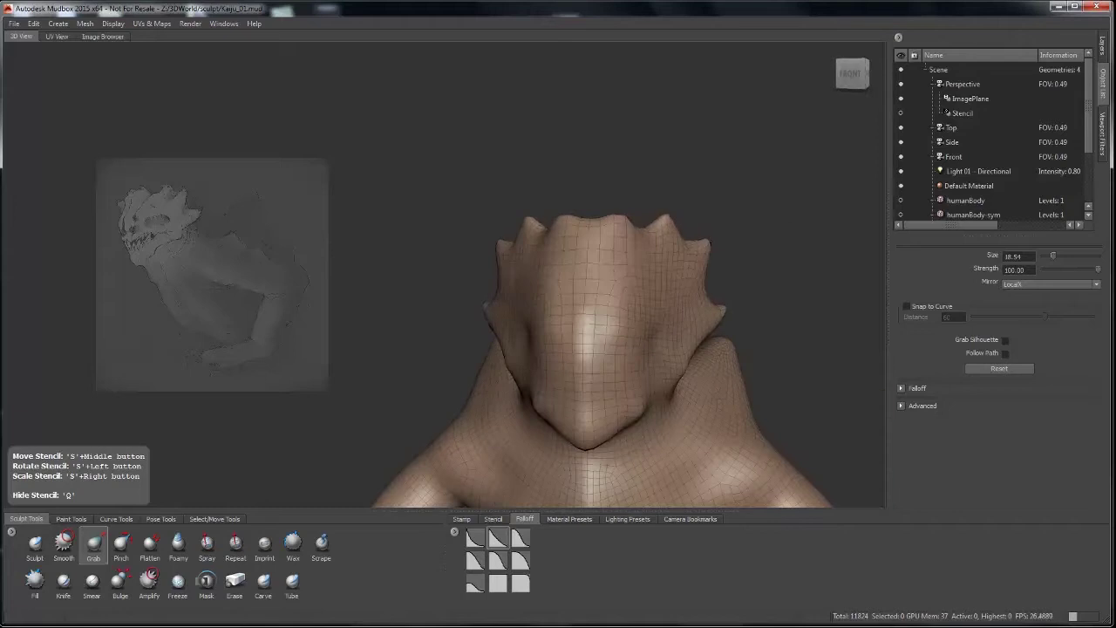
# - Carve the mouth crease along the side and front of the head above the lower jaw at size 7, strength 100
pyautogui.moveTo(668, 235)
pyautogui.mouseDown()
pyautogui.moveTo(663, 225)
pyautogui.moveTo(389, 398)
pyautogui.moveTo(542, 331)
pyautogui.moveTo(549, 401)
pyautogui.moveTo(510, 545)
pyautogui.mouseUp()
pyautogui.click(264, 582)
pyautogui.press('3')
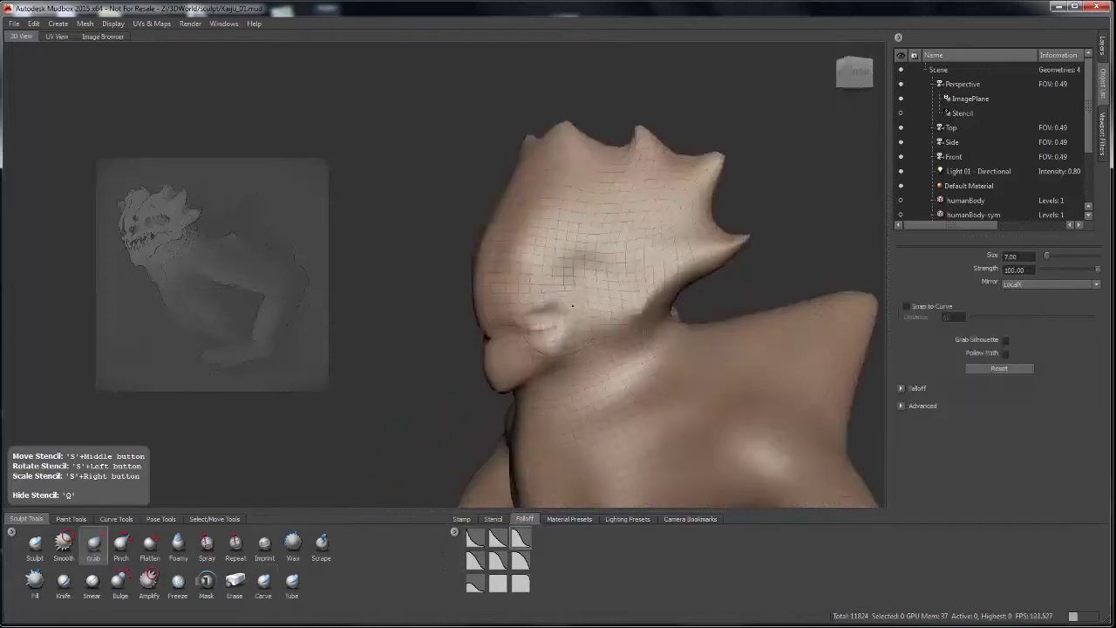
pyautogui.click(263, 582)
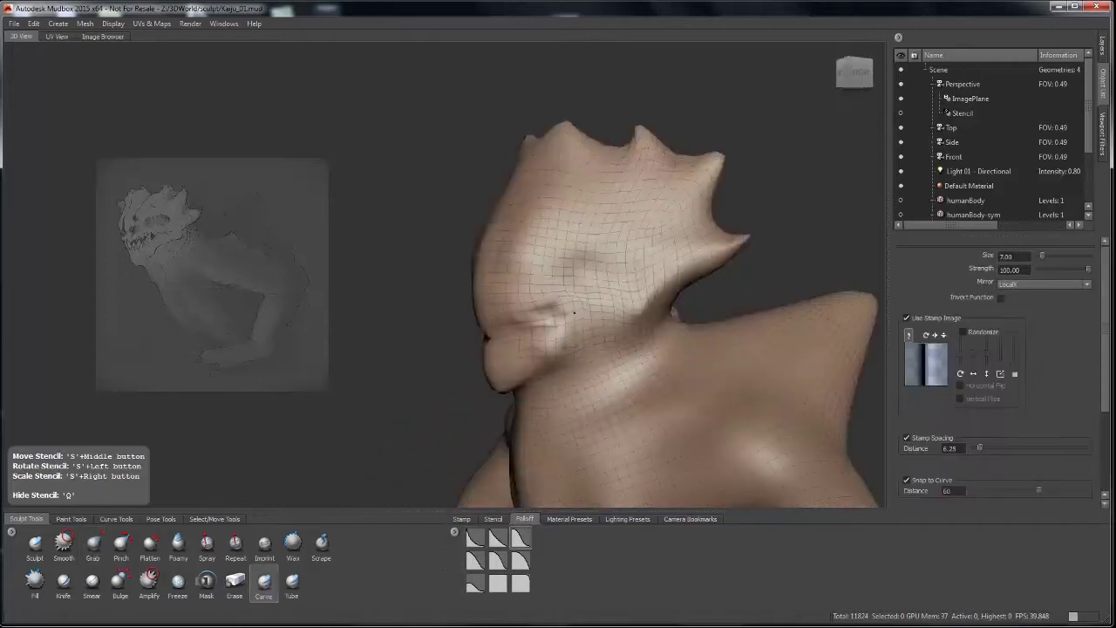
pyautogui.moveTo(562, 327)
pyautogui.keyDown('alt'); pyautogui.mouseDown()
pyautogui.moveTo(601, 340)
pyautogui.moveTo(565, 361)
pyautogui.moveTo(593, 366)
pyautogui.mouseUp(); pyautogui.keyUp('alt')
pyautogui.press('3')
pyautogui.click(120, 582)
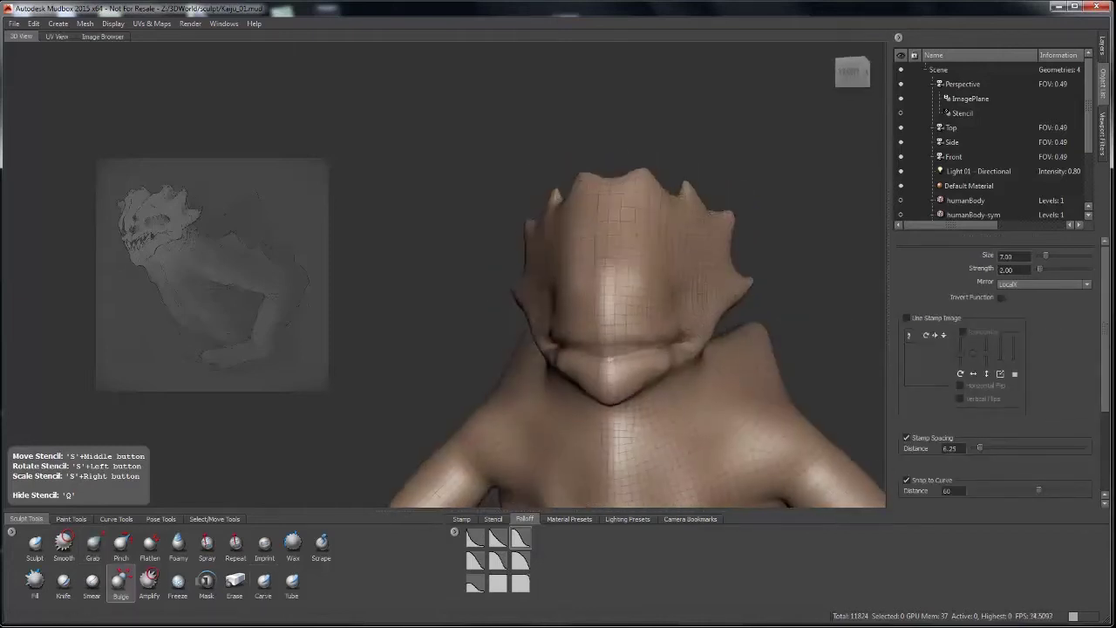
# - Tighten the lips along the mouth crease with Pinch and adjust the head and jaw profile with the Grab brush
pyautogui.click(121, 545)
pyautogui.moveTo(514, 362)
pyautogui.keyDown('alt'); pyautogui.mouseDown()
pyautogui.moveTo(547, 358)
pyautogui.moveTo(506, 286)
pyautogui.mouseUp(); pyautogui.keyUp('alt')
pyautogui.press('3')
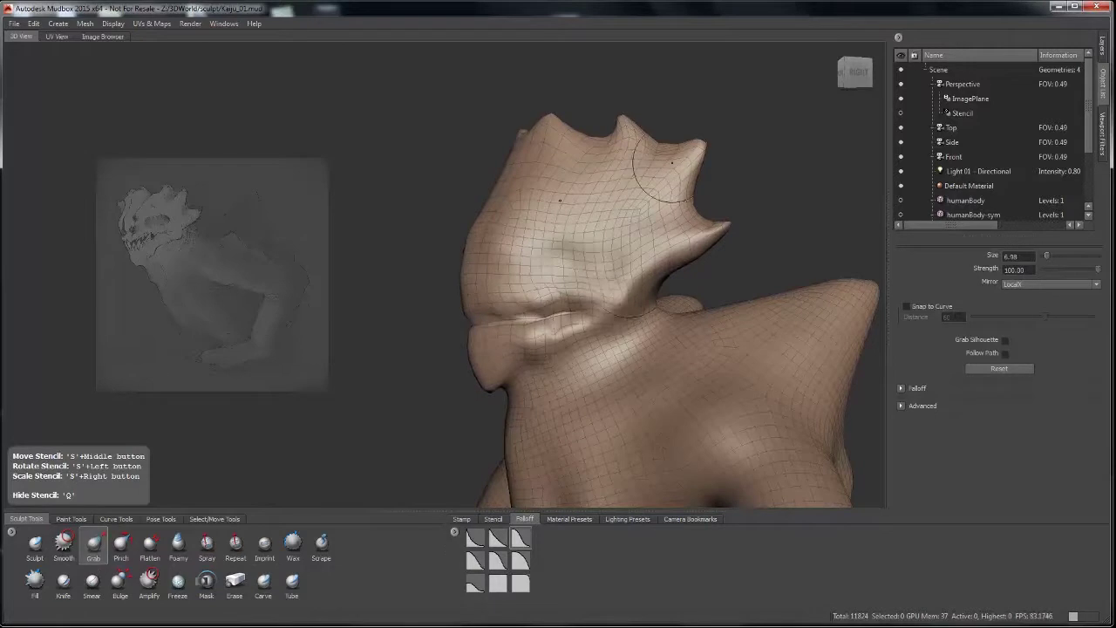
pyautogui.keyDown('alt'); pyautogui.moveTo(672, 162); pyautogui.dragTo(696, 169); pyautogui.keyUp('alt')
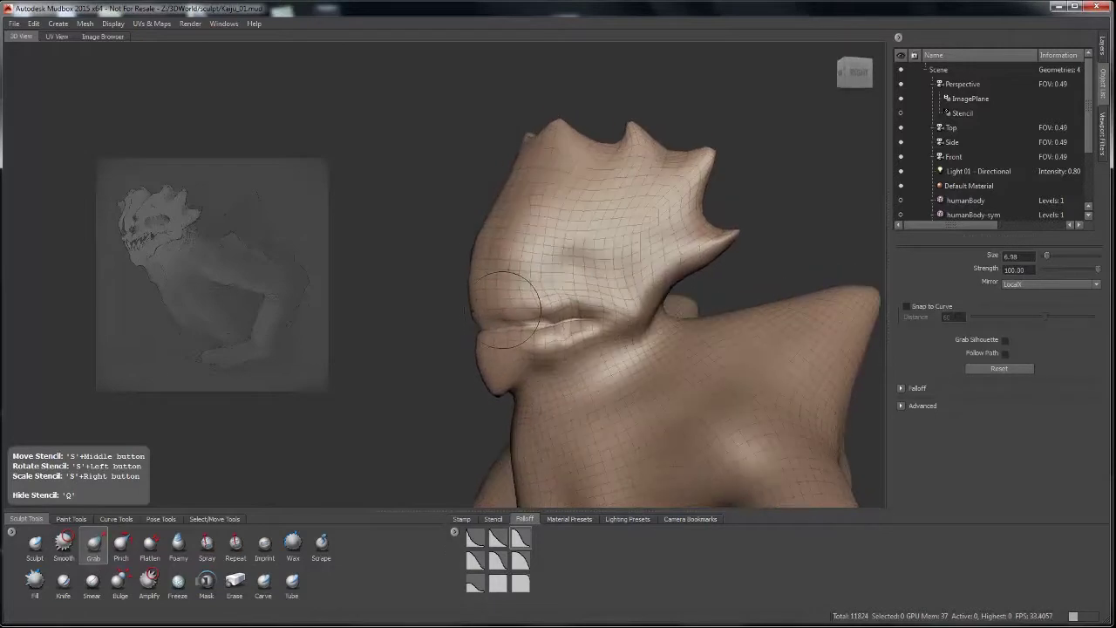
pyautogui.moveTo(506, 309)
pyautogui.keyDown('alt'); pyautogui.mouseDown()
pyautogui.moveTo(628, 262)
pyautogui.moveTo(551, 317)
pyautogui.moveTo(570, 251)
pyautogui.moveTo(558, 262)
pyautogui.moveTo(549, 194)
pyautogui.mouseUp(); pyautogui.keyUp('alt')
# - Carve paired nostril and upper-face hollows into the front of the head at strength 100
pyautogui.click(264, 583)
pyautogui.click(121, 545)
pyautogui.click(263, 580)
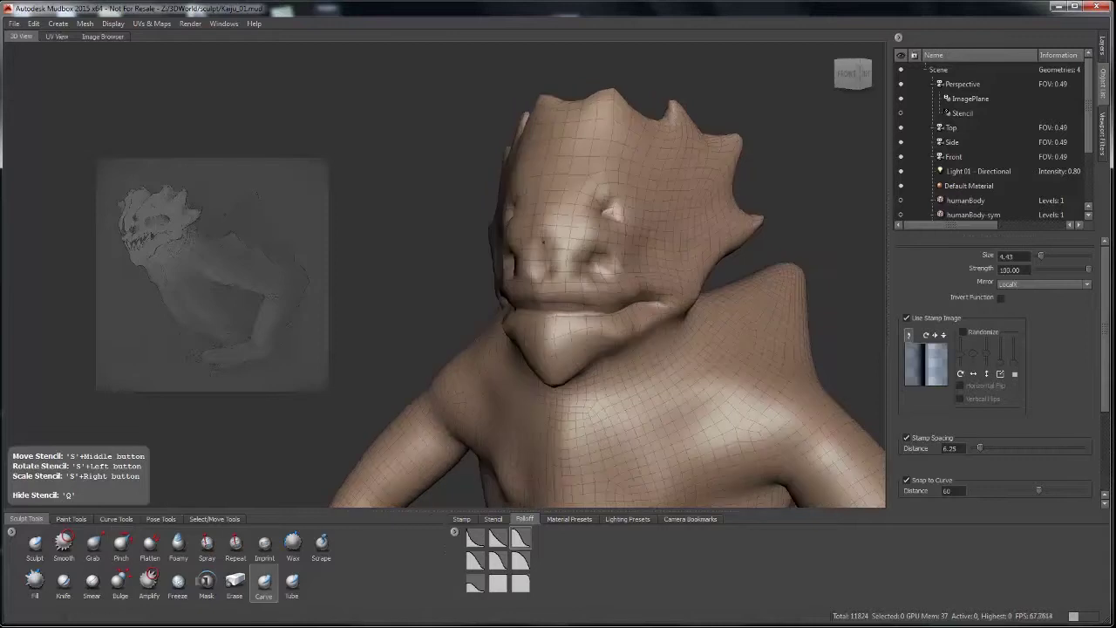
pyautogui.keyDown('alt'); pyautogui.moveTo(529, 244); pyautogui.dragTo(490, 223); pyautogui.keyUp('alt')
pyautogui.press('3')
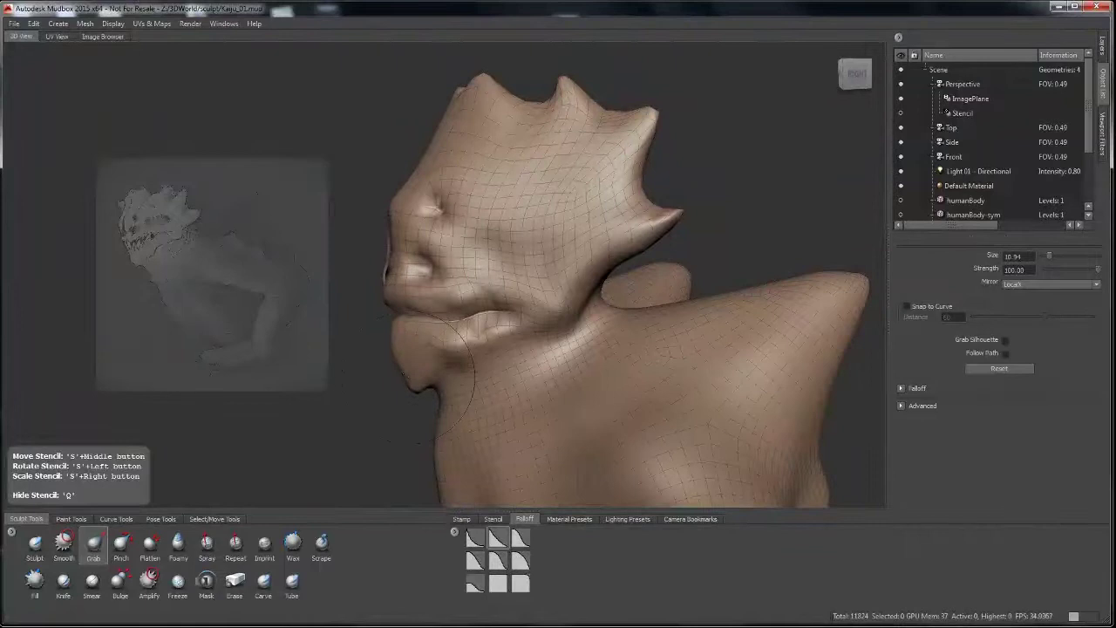
# - Reshape the lower jaw with the Grab brush and build up the rims around the side eye sockets with Foamy
pyautogui.moveTo(431, 390)
pyautogui.keyDown('alt'); pyautogui.mouseDown()
pyautogui.moveTo(598, 384)
pyautogui.moveTo(576, 314)
pyautogui.moveTo(584, 340)
pyautogui.moveTo(524, 366)
pyautogui.mouseUp(); pyautogui.keyUp('alt')
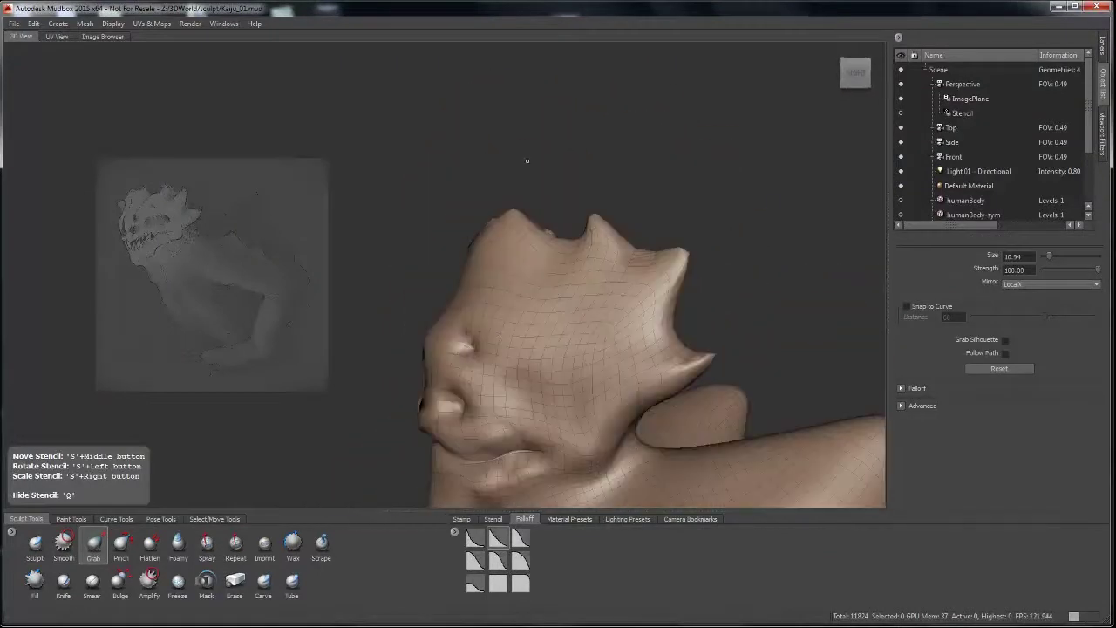
pyautogui.moveTo(527, 160)
pyautogui.keyDown('alt'); pyautogui.mouseDown()
pyautogui.moveTo(610, 166)
pyautogui.moveTo(623, 174)
pyautogui.moveTo(558, 188)
pyautogui.moveTo(696, 221)
pyautogui.mouseUp(); pyautogui.keyUp('alt')
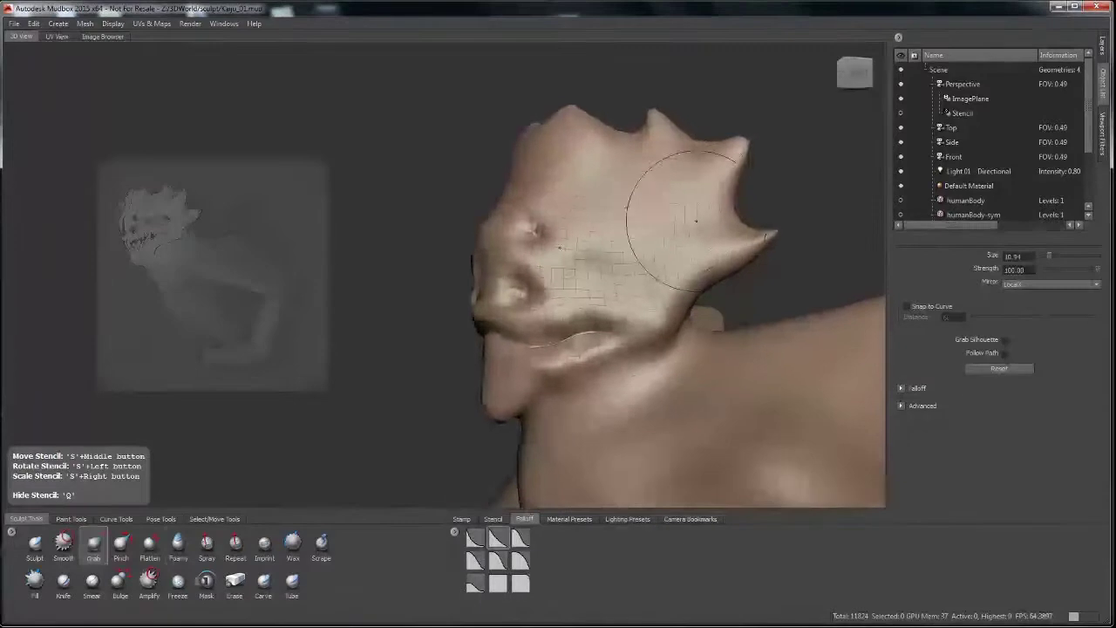
pyautogui.click(178, 545)
pyautogui.keyDown('alt'); pyautogui.moveTo(611, 262); pyautogui.dragTo(689, 266); pyautogui.keyUp('alt')
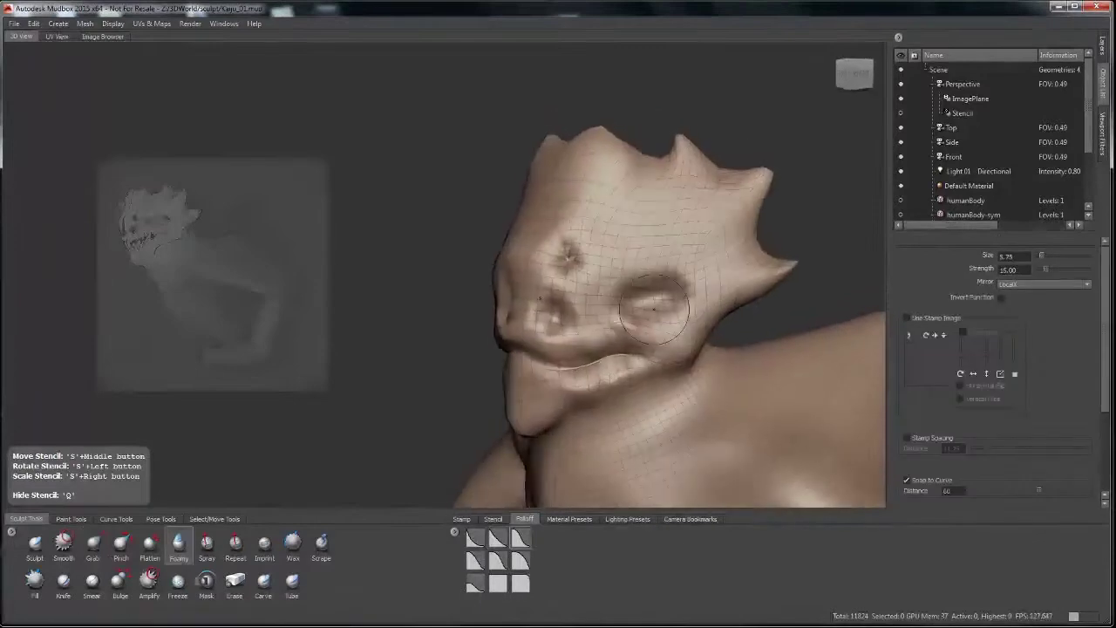
pyautogui.moveTo(654, 310)
pyautogui.keyDown('alt'); pyautogui.mouseDown()
pyautogui.moveTo(580, 301)
pyautogui.moveTo(698, 297)
pyautogui.moveTo(653, 224)
pyautogui.moveTo(706, 234)
pyautogui.moveTo(721, 303)
pyautogui.moveTo(610, 262)
pyautogui.moveTo(610, 296)
pyautogui.moveTo(628, 287)
pyautogui.moveTo(602, 262)
pyautogui.moveTo(645, 271)
pyautogui.moveTo(615, 281)
pyautogui.moveTo(550, 257)
pyautogui.moveTo(637, 272)
pyautogui.mouseUp(); pyautogui.keyUp('alt')
pyautogui.click(93, 543)
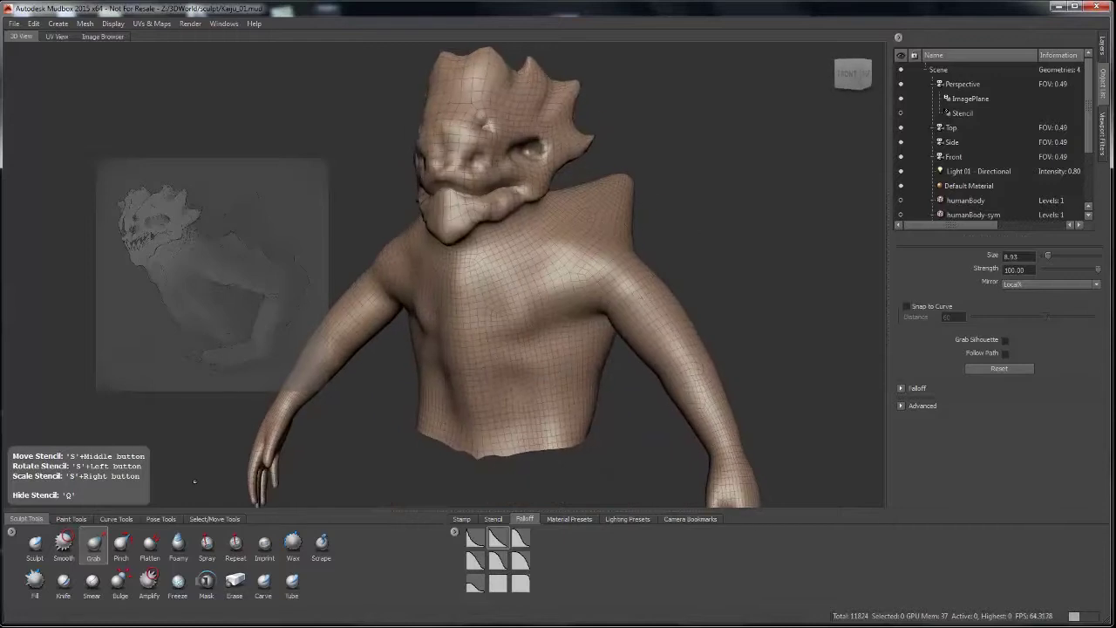
# - Sculpt vertical ridges and grooves down the centre of the throat, chest and belly
pyautogui.click(293, 542)
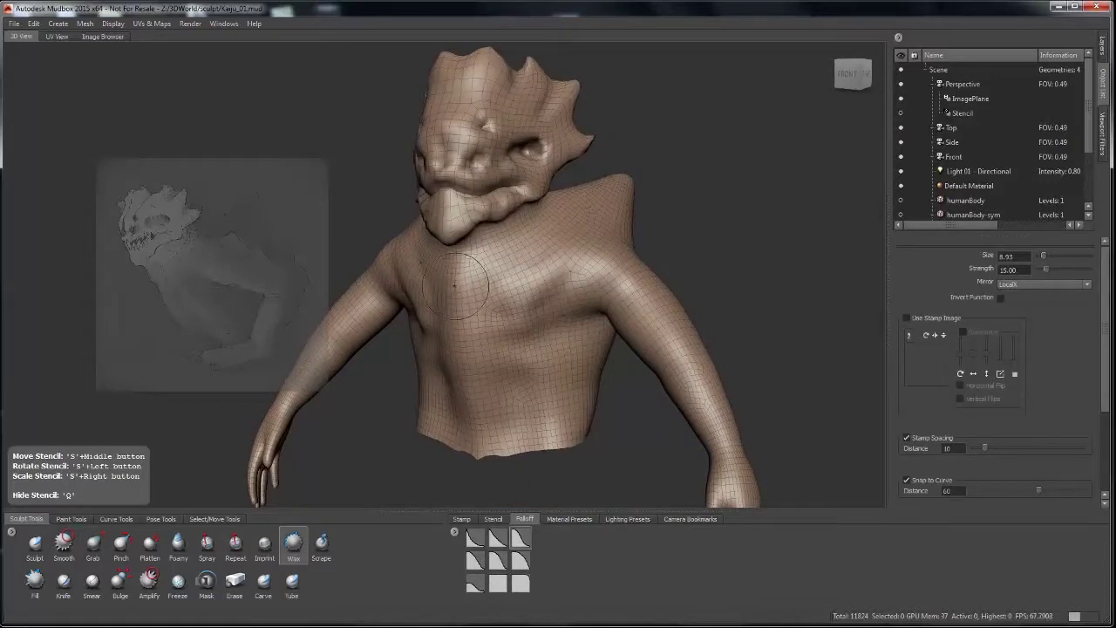
pyautogui.click(292, 581)
pyautogui.moveTo(475, 245)
pyautogui.mouseDown()
pyautogui.moveTo(517, 275)
pyautogui.moveTo(548, 408)
pyautogui.moveTo(512, 246)
pyautogui.moveTo(500, 366)
pyautogui.moveTo(420, 197)
pyautogui.mouseUp()
pyautogui.press('g')
pyautogui.moveTo(427, 244)
pyautogui.mouseDown()
pyautogui.moveTo(405, 248)
pyautogui.moveTo(489, 261)
pyautogui.moveTo(419, 266)
pyautogui.mouseUp()
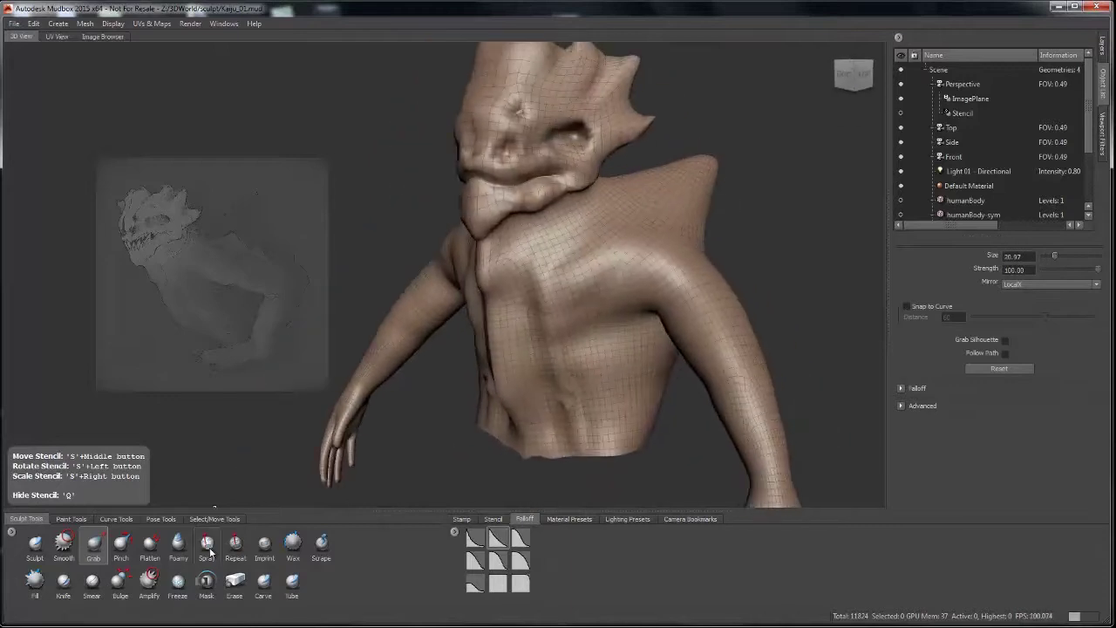
pyautogui.click(265, 581)
pyautogui.keyDown('alt'); pyautogui.moveTo(654, 262); pyautogui.dragTo(540, 245); pyautogui.keyUp('alt')
pyautogui.press('3')
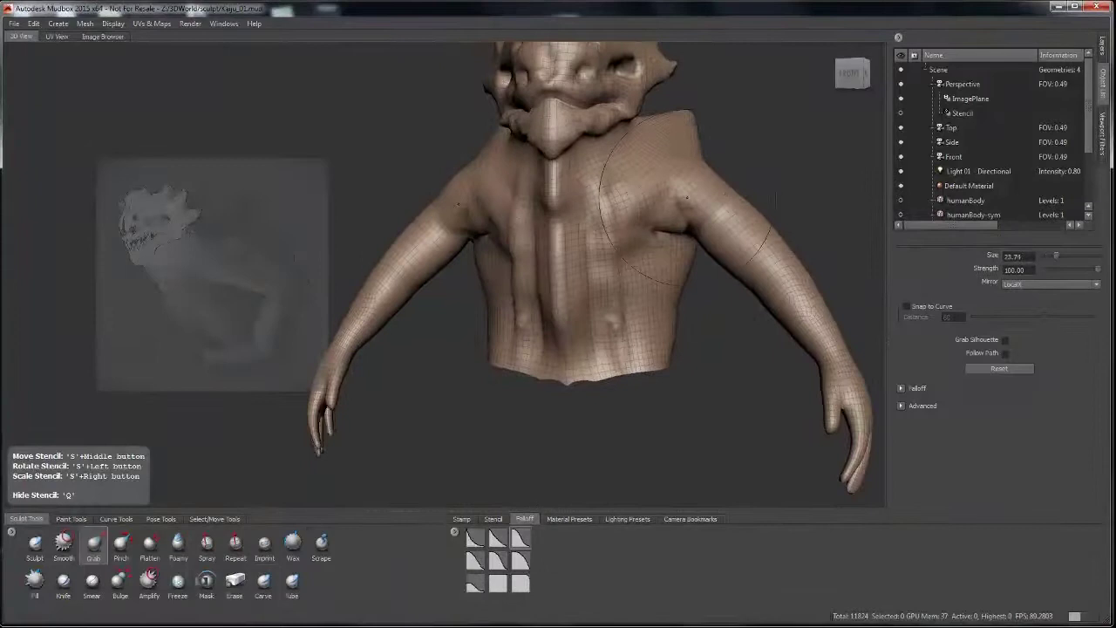
# - Bulk out the shoulders and arms and pull the shoulder-blade spikes upward into sharp points with the Grab brush
pyautogui.click(852, 73)
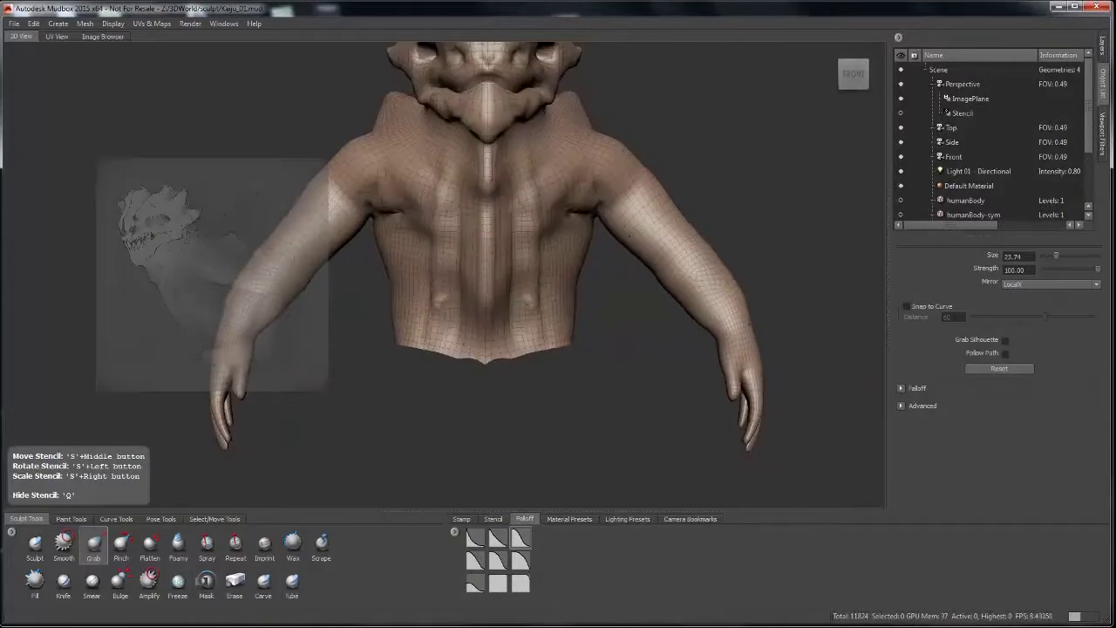
pyautogui.keyDown('alt'); pyautogui.moveTo(558, 262); pyautogui.dragTo(523, 261); pyautogui.keyUp('alt')
pyautogui.moveTo(650, 227)
pyautogui.mouseDown()
pyautogui.moveTo(645, 78)
pyautogui.moveTo(586, 275)
pyautogui.moveTo(558, 323)
pyautogui.mouseUp()
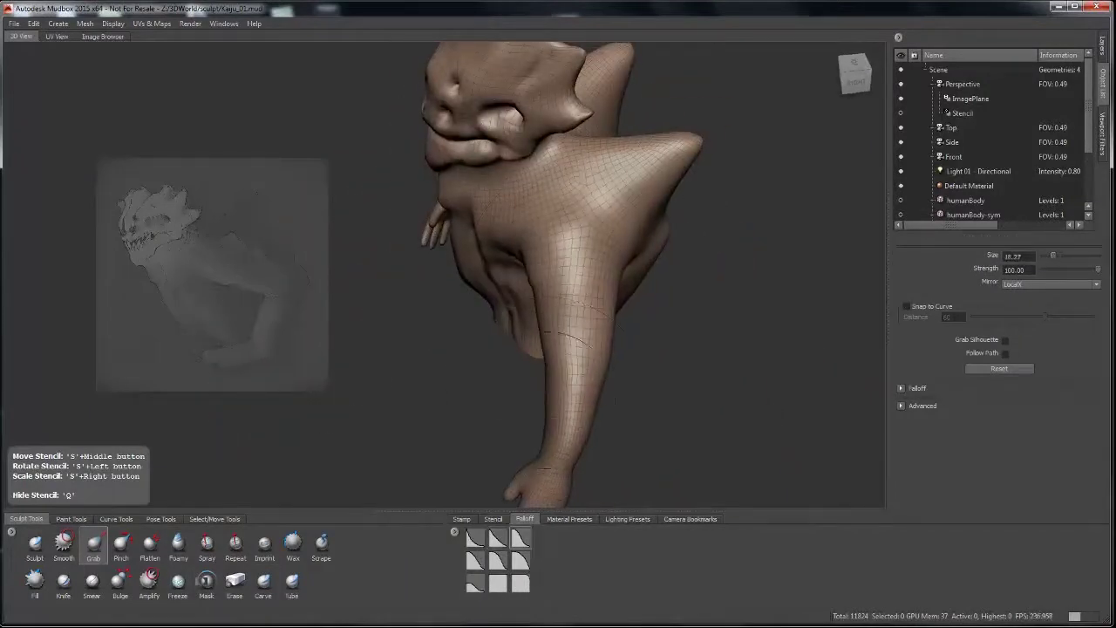
pyautogui.keyDown('alt'); pyautogui.moveTo(616, 401); pyautogui.dragTo(662, 149); pyautogui.keyUp('alt')
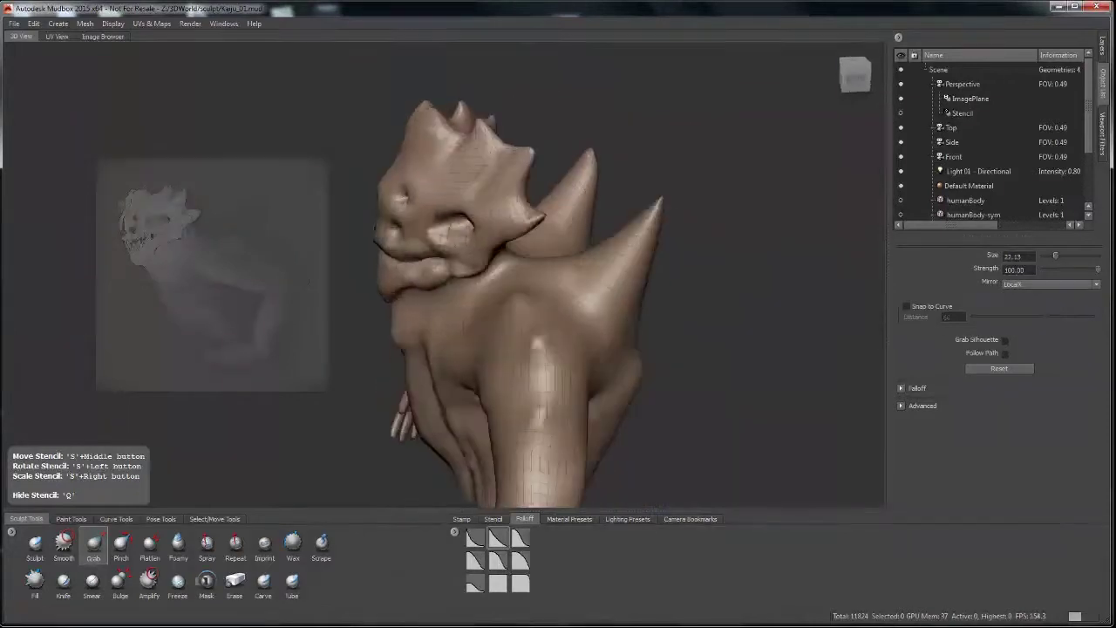
# - Refine the shoulder, upper arm and armpit forms with the Scrape, Grab and Carve brushes
pyautogui.click(322, 543)
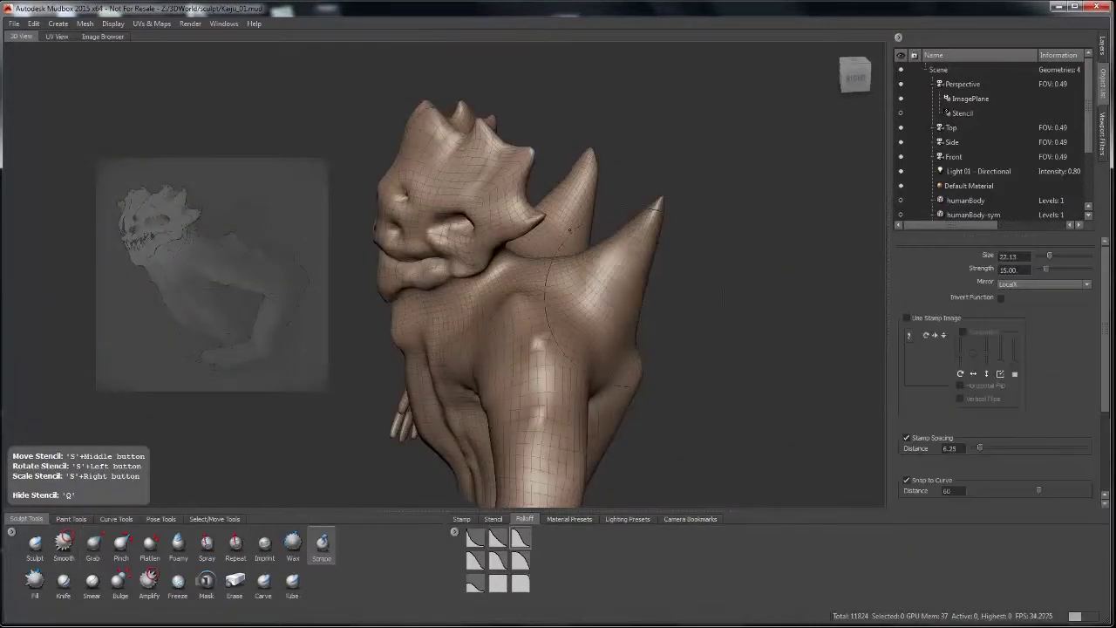
pyautogui.moveTo(570, 229)
pyautogui.keyDown('alt'); pyautogui.mouseDown()
pyautogui.moveTo(623, 246)
pyautogui.moveTo(598, 225)
pyautogui.moveTo(601, 292)
pyautogui.moveTo(594, 231)
pyautogui.moveTo(367, 418)
pyautogui.mouseUp(); pyautogui.keyUp('alt')
pyautogui.click(93, 542)
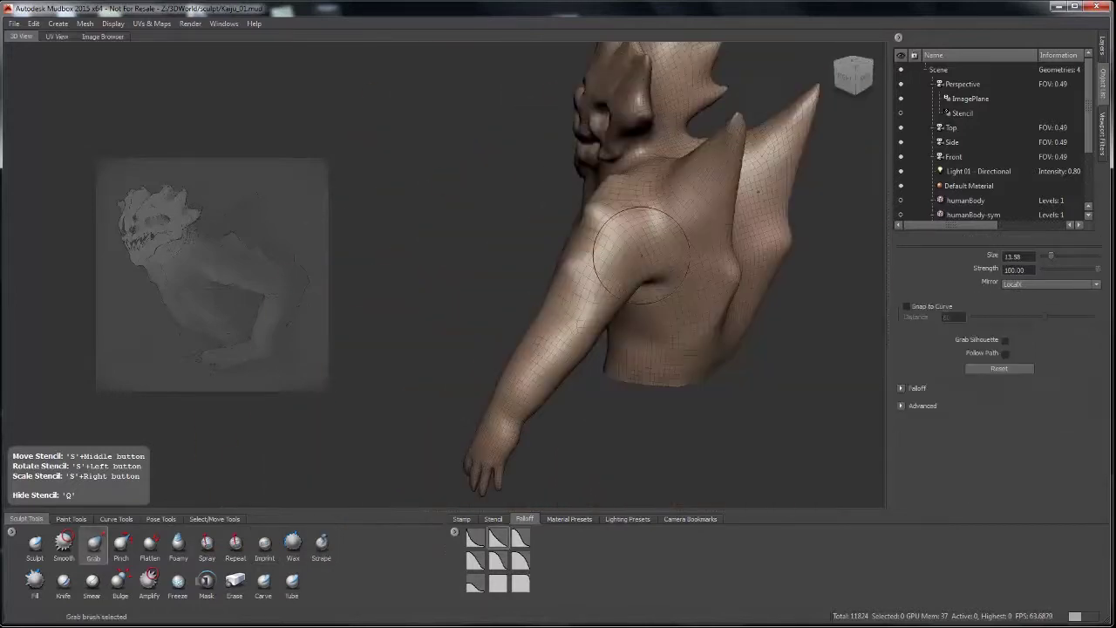
pyautogui.keyDown('alt'); pyautogui.moveTo(157, 497); pyautogui.dragTo(293, 502); pyautogui.keyUp('alt')
pyautogui.click(263, 580)
pyautogui.keyDown('alt'); pyautogui.moveTo(523, 349); pyautogui.dragTo(795, 332); pyautogui.keyUp('alt')
pyautogui.moveTo(615, 277)
pyautogui.keyDown('alt'); pyautogui.mouseDown()
pyautogui.moveTo(663, 281)
pyautogui.moveTo(414, 305)
pyautogui.moveTo(409, 296)
pyautogui.moveTo(558, 295)
pyautogui.moveTo(667, 324)
pyautogui.mouseUp(); pyautogui.keyUp('alt')
# - Reposition the head on the neck using the Pose tool's head joint
pyautogui.press('3')
pyautogui.click(215, 518)
pyautogui.click(160, 518)
pyautogui.click(78, 542)
pyautogui.moveTo(623, 266); pyautogui.dragTo(608, 241)
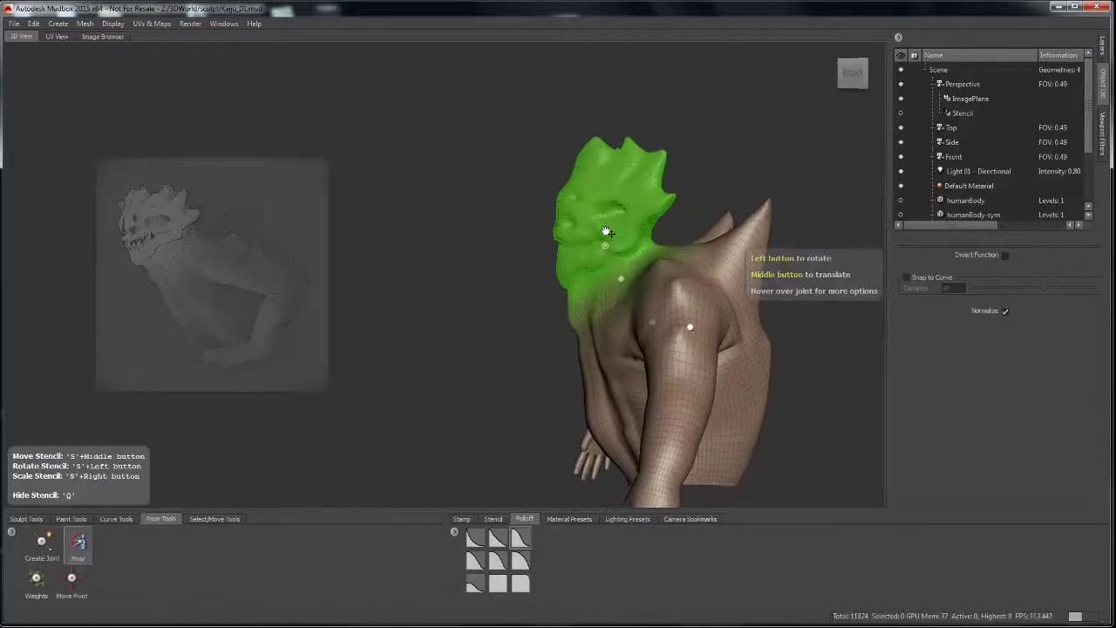
pyautogui.keyDown('alt'); pyautogui.moveTo(705, 166); pyautogui.dragTo(610, 174); pyautogui.keyUp('alt')
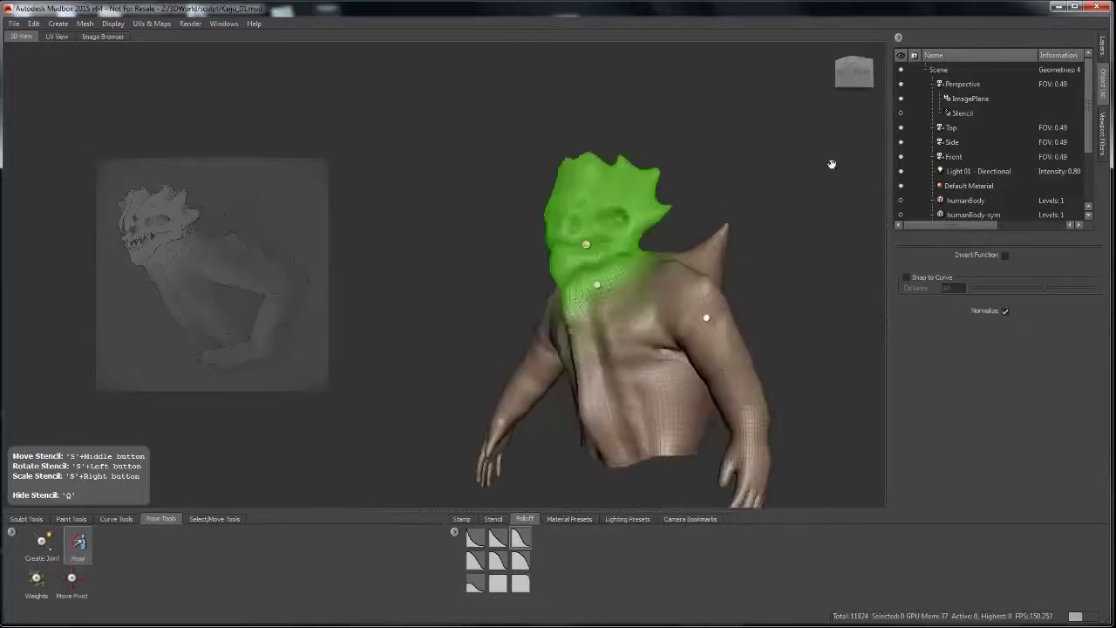
# - Reshape the upper back with the Grab brush and add volume to the back of the head with Foamy
pyautogui.click(26, 519)
pyautogui.click(93, 543)
pyautogui.keyDown('alt'); pyautogui.moveTo(645, 284); pyautogui.dragTo(427, 261); pyautogui.keyUp('alt')
pyautogui.click(178, 542)
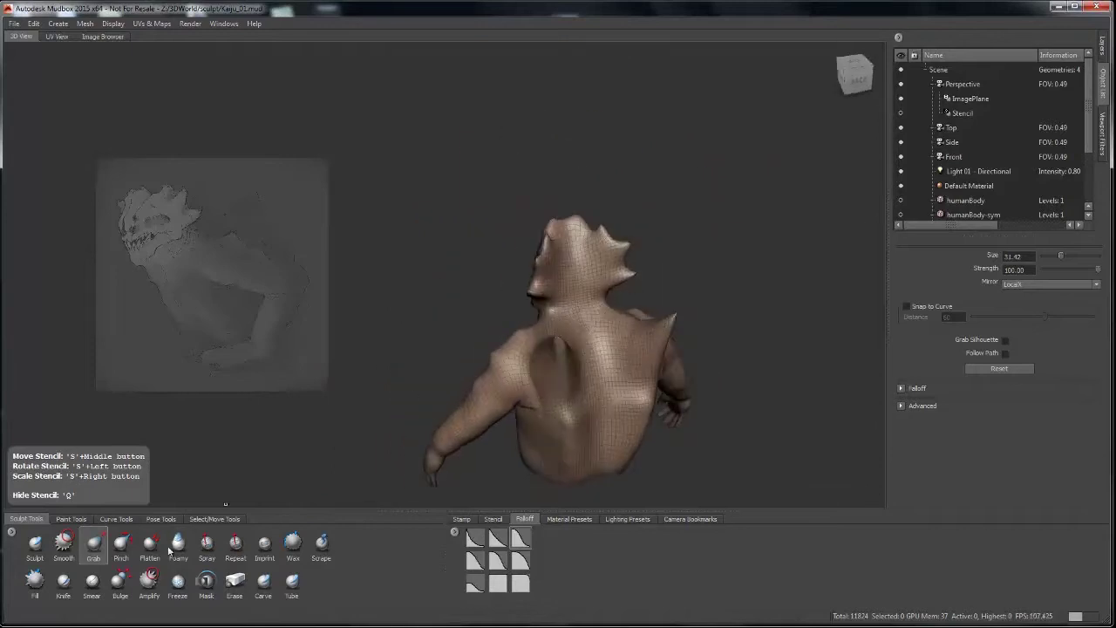
pyautogui.keyDown('alt'); pyautogui.moveTo(523, 349); pyautogui.dragTo(698, 366, button='right'); pyautogui.keyUp('alt')
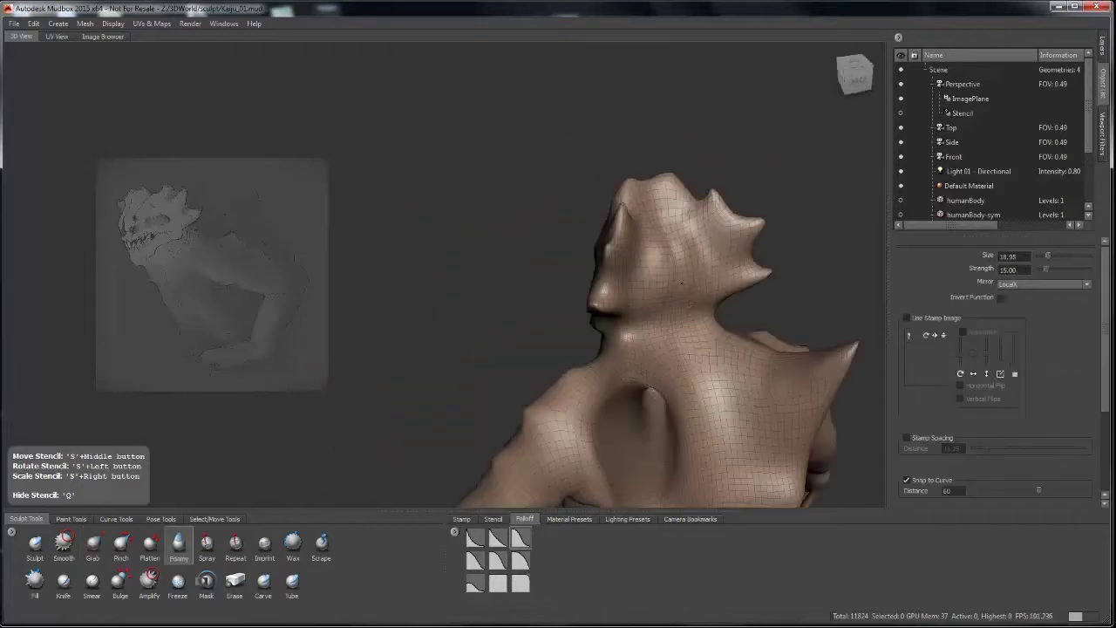
pyautogui.keyDown('alt'); pyautogui.moveTo(611, 305); pyautogui.dragTo(715, 288); pyautogui.keyUp('alt')
# - Build up the back of the head, the nape and the upper back with the Wax brush at strength 38.40
pyautogui.click(293, 542)
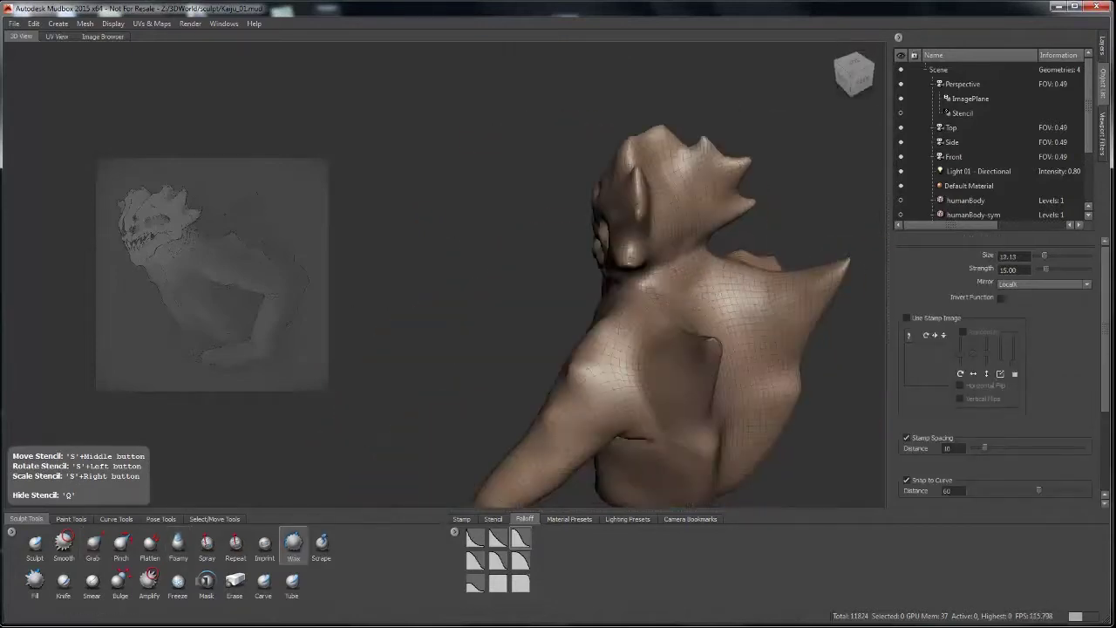
pyautogui.moveTo(1051, 270); pyautogui.dragTo(1058, 270)
pyautogui.keyDown('alt'); pyautogui.moveTo(663, 297); pyautogui.dragTo(523, 301); pyautogui.keyUp('alt')
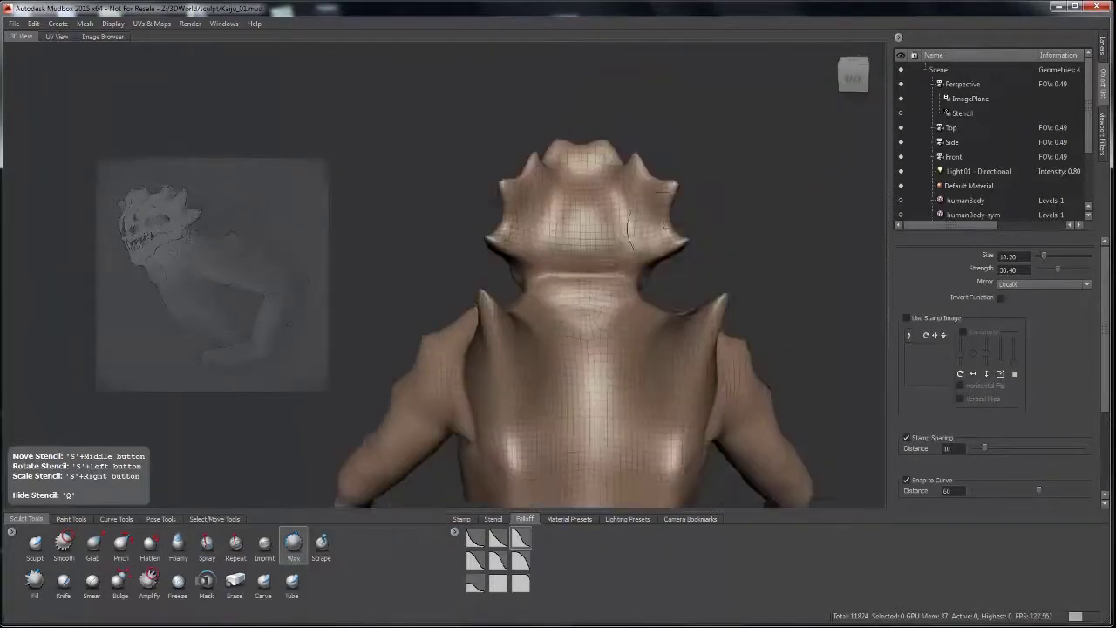
pyautogui.click(94, 542)
pyautogui.click(295, 543)
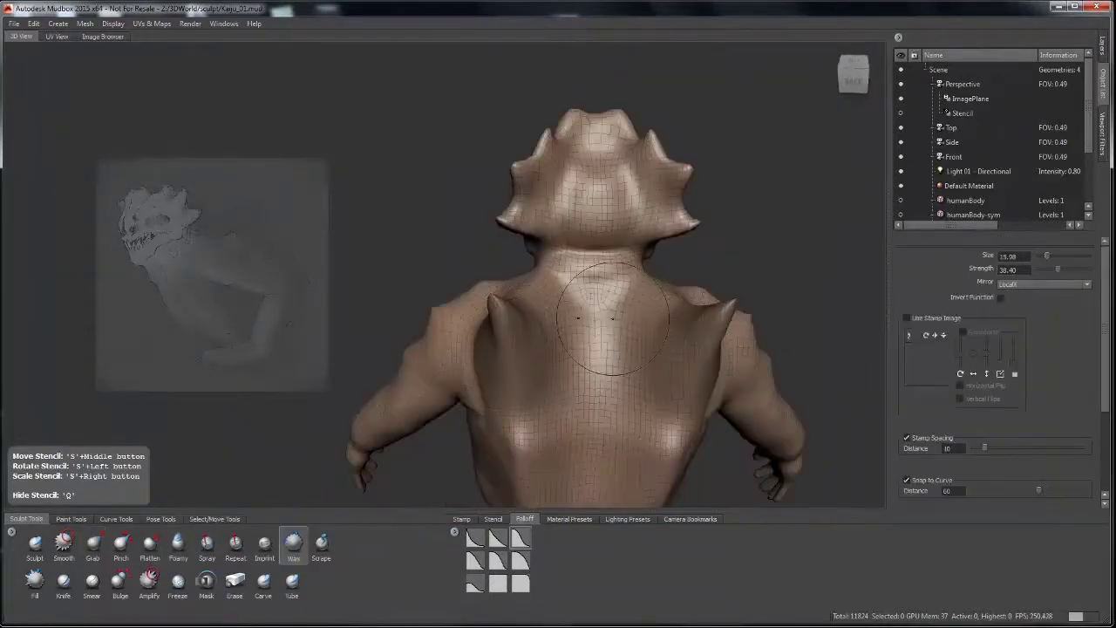
pyautogui.moveTo(683, 278)
pyautogui.keyDown('alt'); pyautogui.mouseDown()
pyautogui.moveTo(643, 303)
pyautogui.moveTo(623, 410)
pyautogui.moveTo(634, 277)
pyautogui.moveTo(615, 296)
pyautogui.mouseUp(); pyautogui.keyUp('alt')
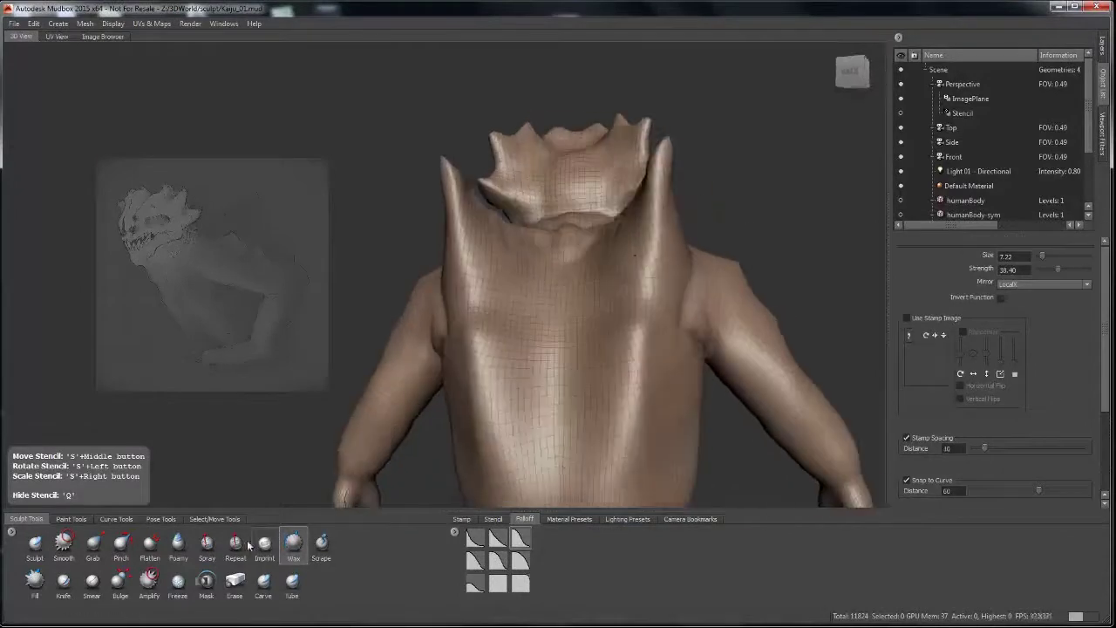
pyautogui.keyDown('alt'); pyautogui.moveTo(468, 168); pyautogui.dragTo(690, 172); pyautogui.keyUp('alt')
# - Reshape the shoulder-blade spikes and pull pointed bumps from the shoulders and back ridges with the Grab brush
pyautogui.click(94, 544)
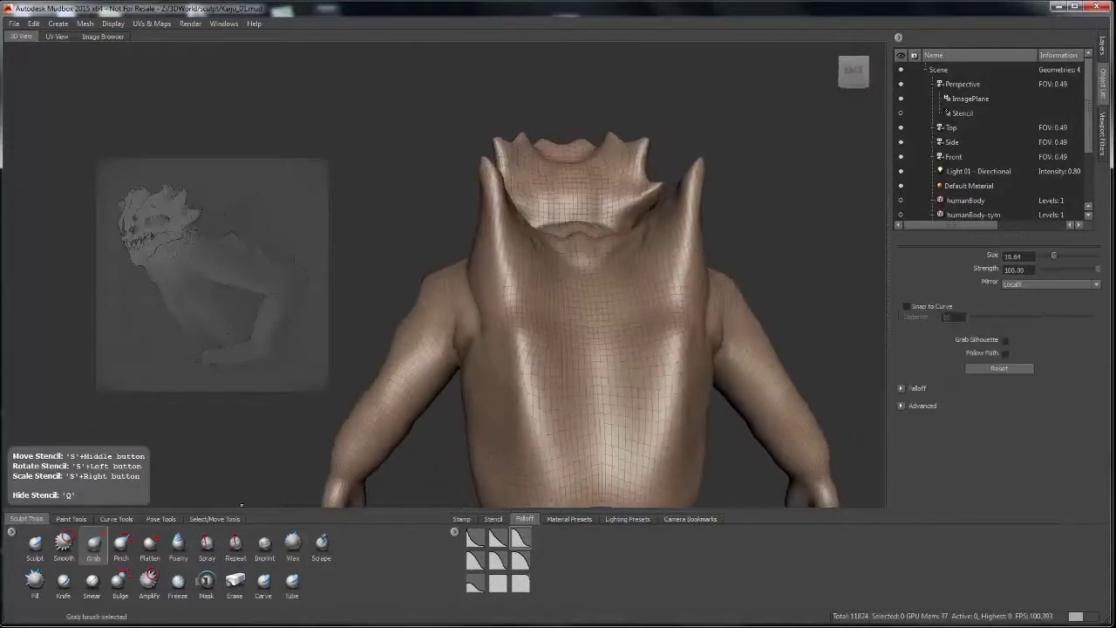
pyautogui.moveTo(611, 262)
pyautogui.keyDown('alt'); pyautogui.mouseDown()
pyautogui.moveTo(489, 269)
pyautogui.moveTo(643, 272)
pyautogui.moveTo(623, 397)
pyautogui.mouseUp(); pyautogui.keyUp('alt')
pyautogui.press('shift')
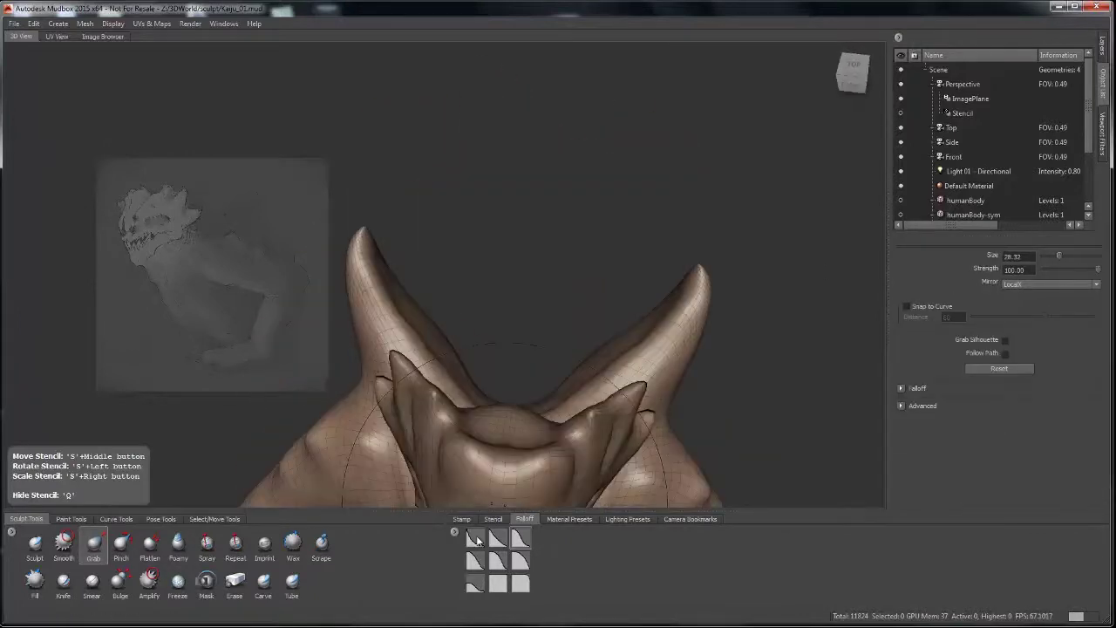
pyautogui.moveTo(523, 392)
pyautogui.keyDown('alt'); pyautogui.mouseDown()
pyautogui.moveTo(527, 262)
pyautogui.moveTo(549, 261)
pyautogui.moveTo(550, 244)
pyautogui.moveTo(637, 200)
pyautogui.moveTo(671, 218)
pyautogui.moveTo(663, 236)
pyautogui.moveTo(785, 309)
pyautogui.moveTo(593, 288)
pyautogui.moveTo(601, 200)
pyautogui.moveTo(602, 288)
pyautogui.moveTo(672, 287)
pyautogui.moveTo(602, 288)
pyautogui.mouseUp(); pyautogui.keyUp('alt')
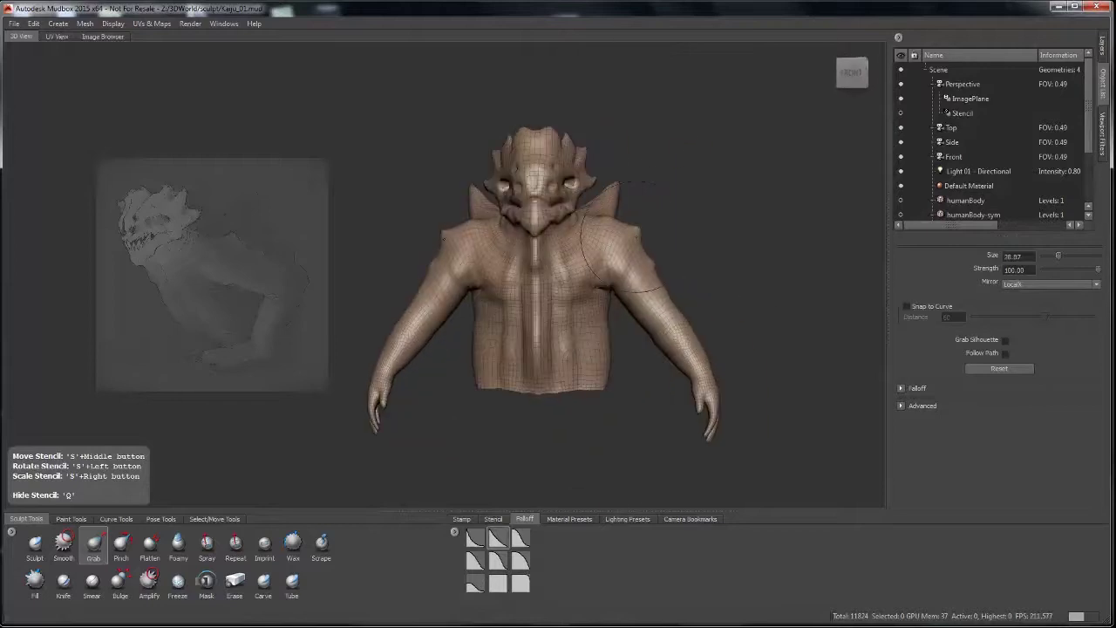
pyautogui.keyDown('alt'); pyautogui.moveTo(621, 249); pyautogui.dragTo(494, 323); pyautogui.keyUp('alt')
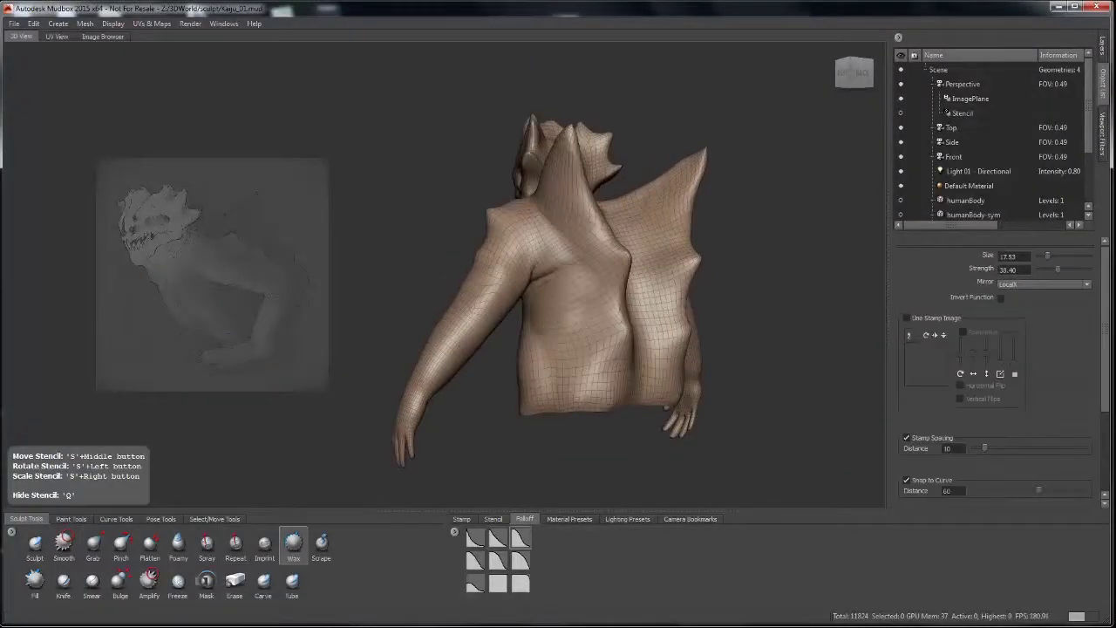
# - Build up the forearms with Wax at strength 38.40 and reposition the lower arms and hands with the Grab brush
pyautogui.moveTo(549, 297)
pyautogui.keyDown('alt'); pyautogui.mouseDown()
pyautogui.moveTo(568, 295)
pyautogui.moveTo(475, 297)
pyautogui.mouseUp(); pyautogui.keyUp('alt')
pyautogui.keyDown('alt'); pyautogui.moveTo(475, 296); pyautogui.dragTo(586, 316, button='right'); pyautogui.keyUp('alt')
pyautogui.keyDown('alt'); pyautogui.moveTo(586, 316); pyautogui.dragTo(501, 305); pyautogui.keyUp('alt')
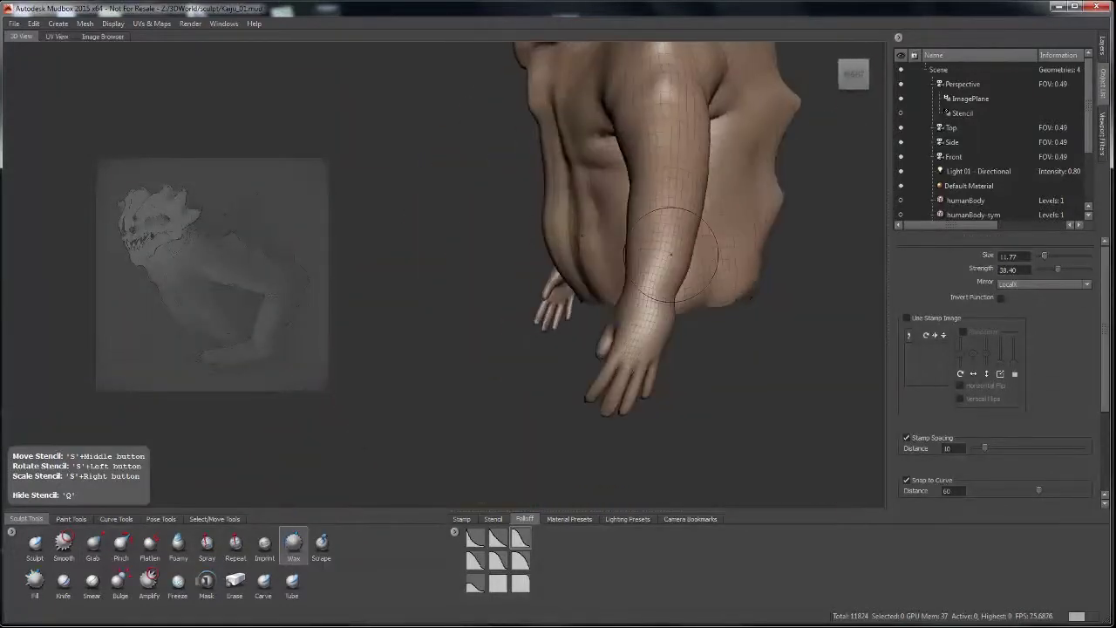
pyautogui.click(94, 543)
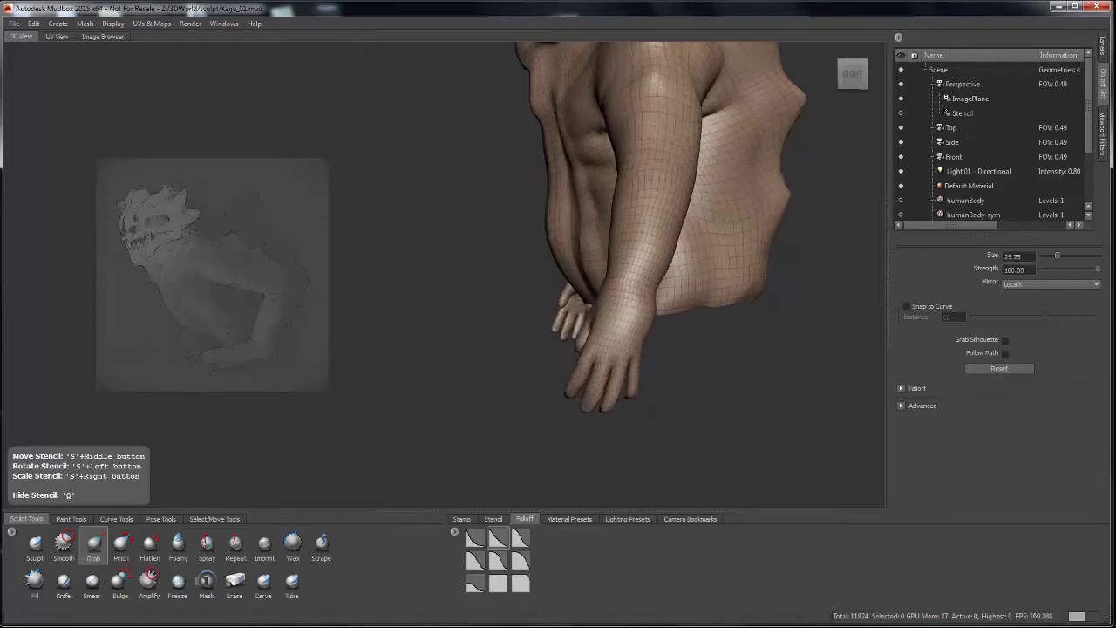
pyautogui.moveTo(534, 357)
pyautogui.mouseDown()
pyautogui.moveTo(524, 374)
pyautogui.moveTo(619, 340)
pyautogui.moveTo(656, 291)
pyautogui.mouseUp()
pyautogui.press('shift')
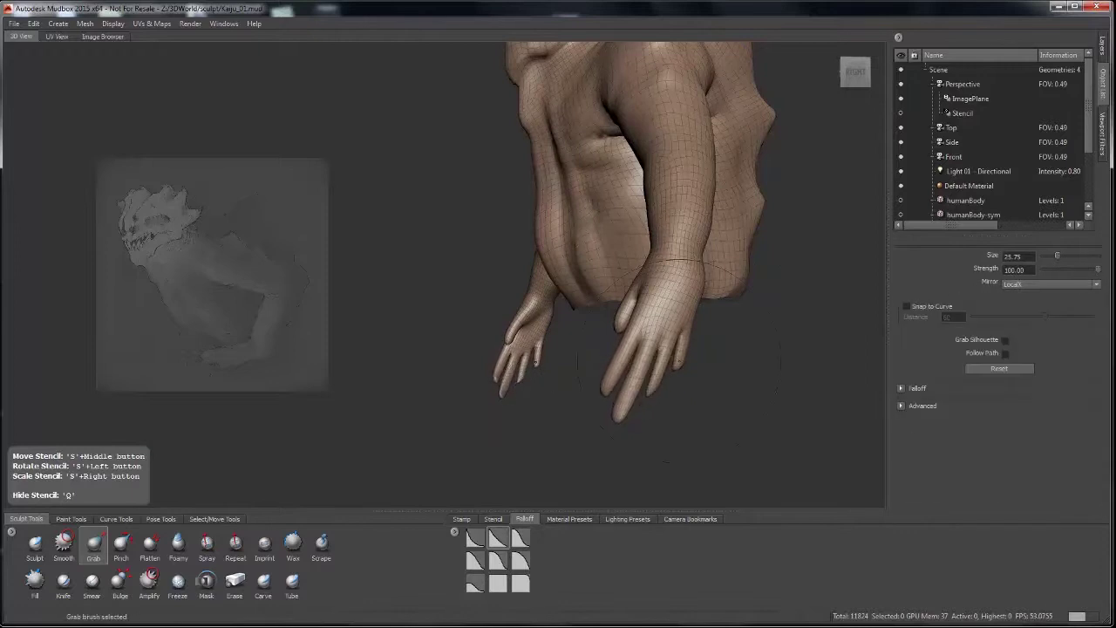
# - Thicken the hands with the Bulge brush and swing the forearms and hands forward with the Grab brush
pyautogui.click(120, 580)
pyautogui.keyDown('alt'); pyautogui.moveTo(645, 349); pyautogui.dragTo(600, 295); pyautogui.keyUp('alt')
pyautogui.press('g')
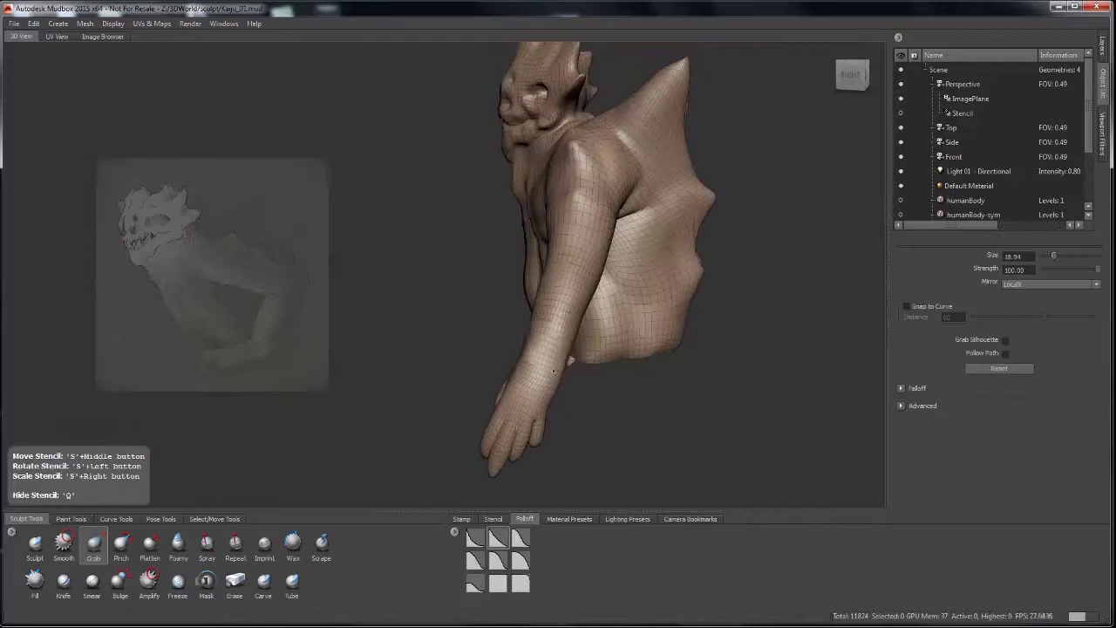
pyautogui.keyDown('alt'); pyautogui.moveTo(554, 371); pyautogui.dragTo(576, 366); pyautogui.keyUp('alt')
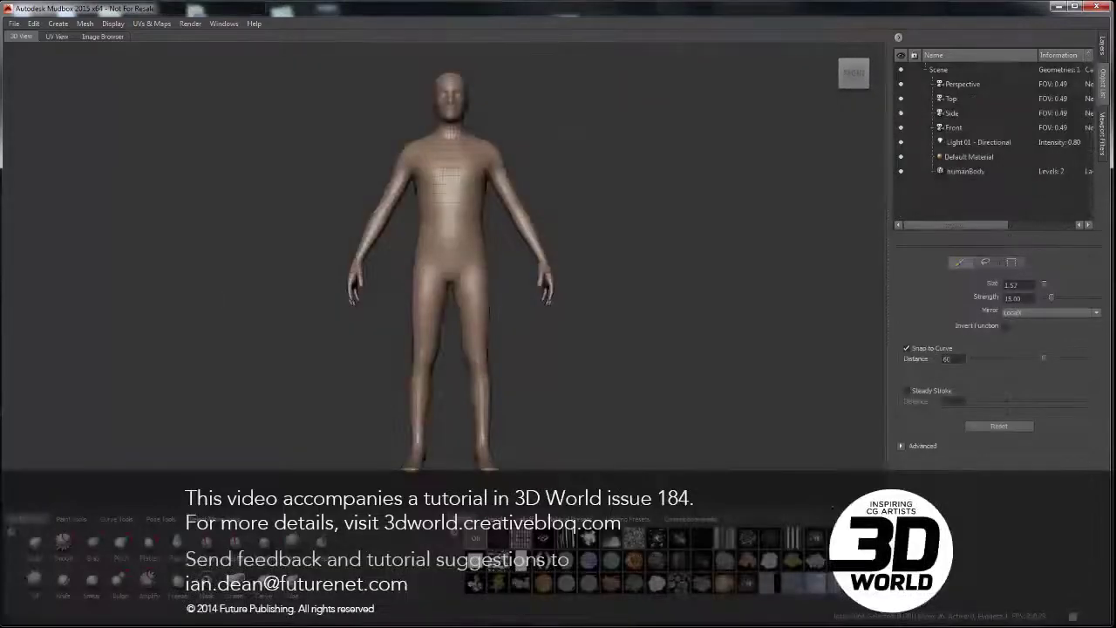